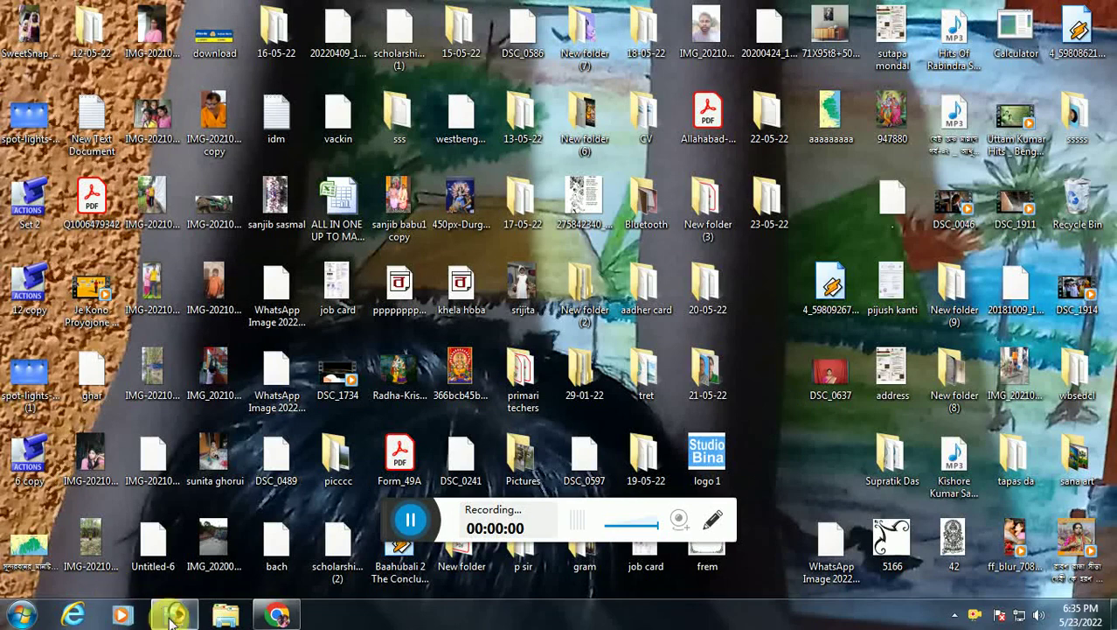
Open DSC_0637.JPG by dragging it from the desktop into Photoshop, then maximize and zoom in
click(174, 615)
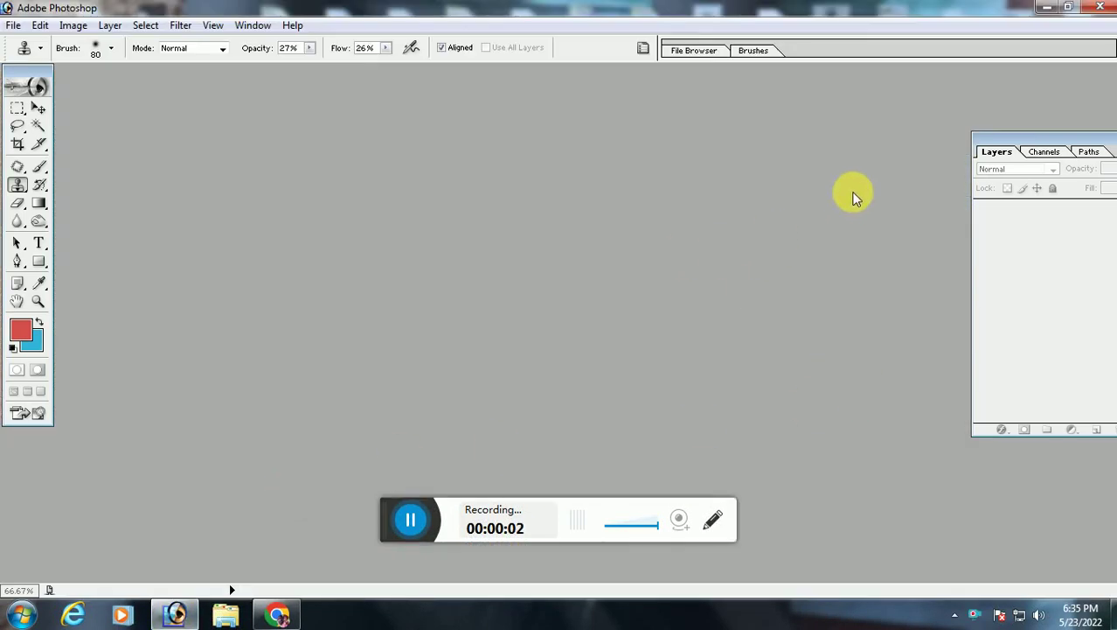
double_click(748, 215)
click(1072, 80)
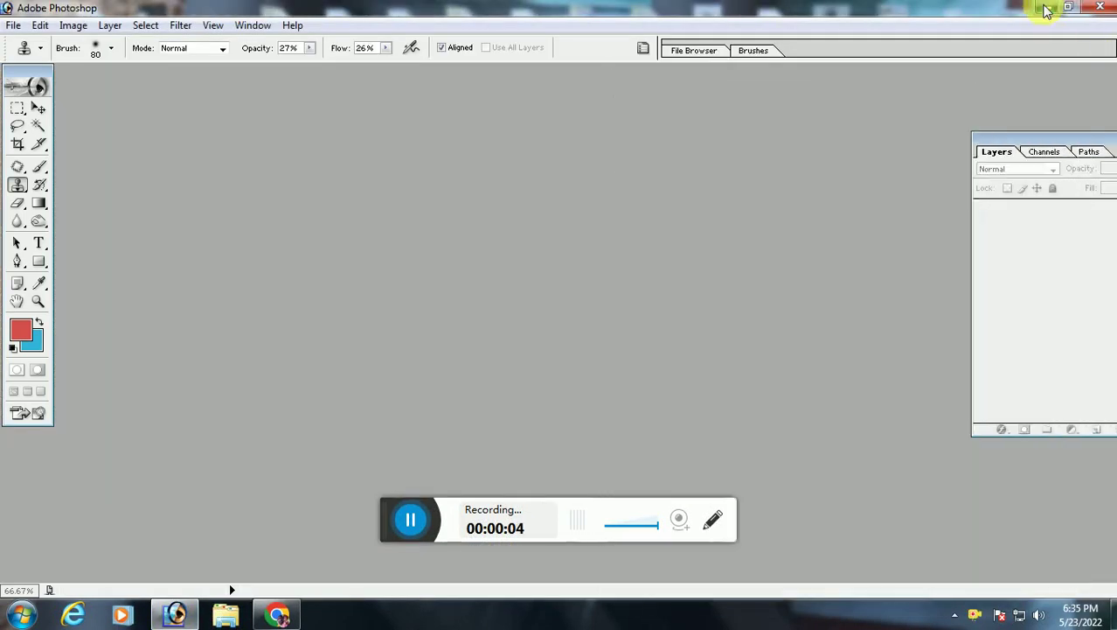
click(1047, 7)
mouse_move(831, 376)
mouse_down()
mouse_move(282, 577)
mouse_move(529, 306)
mouse_up()
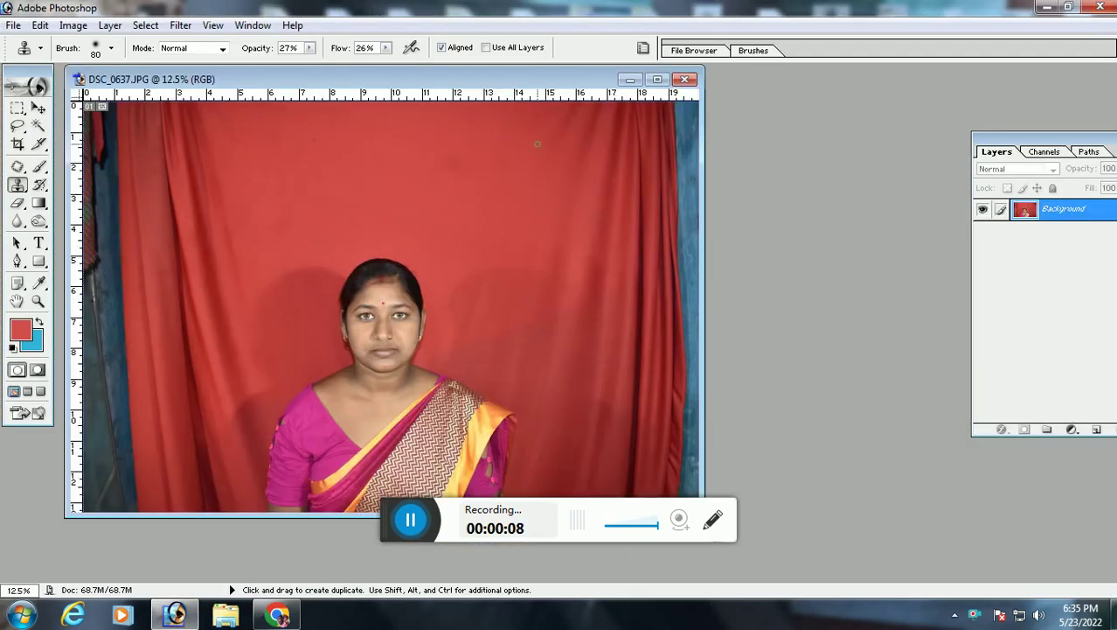
click(667, 79)
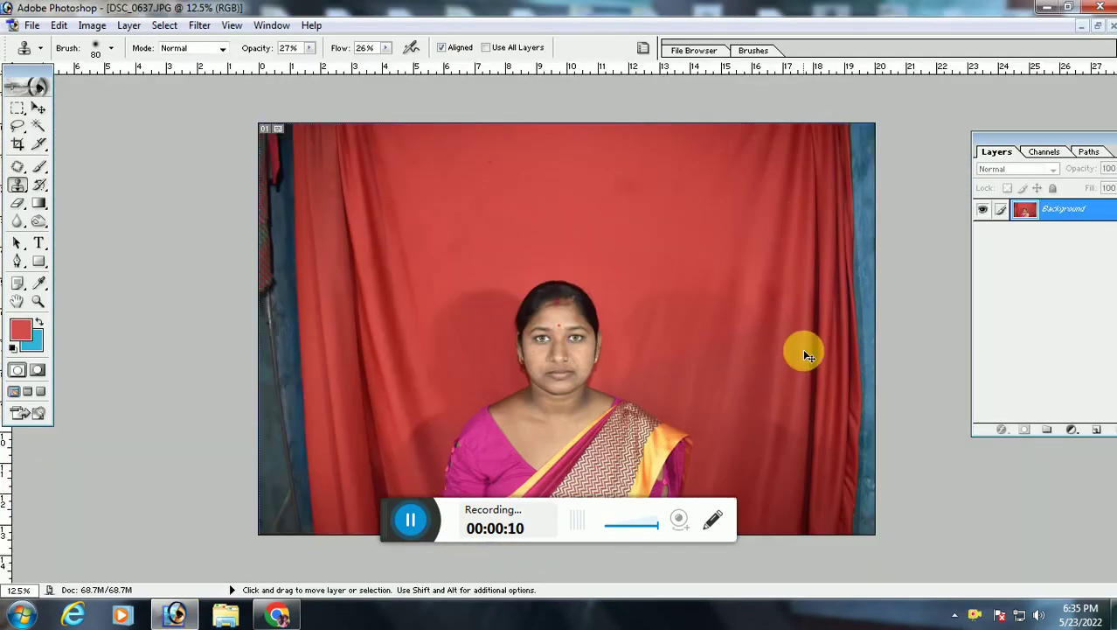
key(ctrl+plus)
key(ctrl+plus)
key(ctrl+plus)
key(ctrl+plus)
Convert the Background into Layer 0 and zoom to 66.7% centred on the face
double_click(1064, 219)
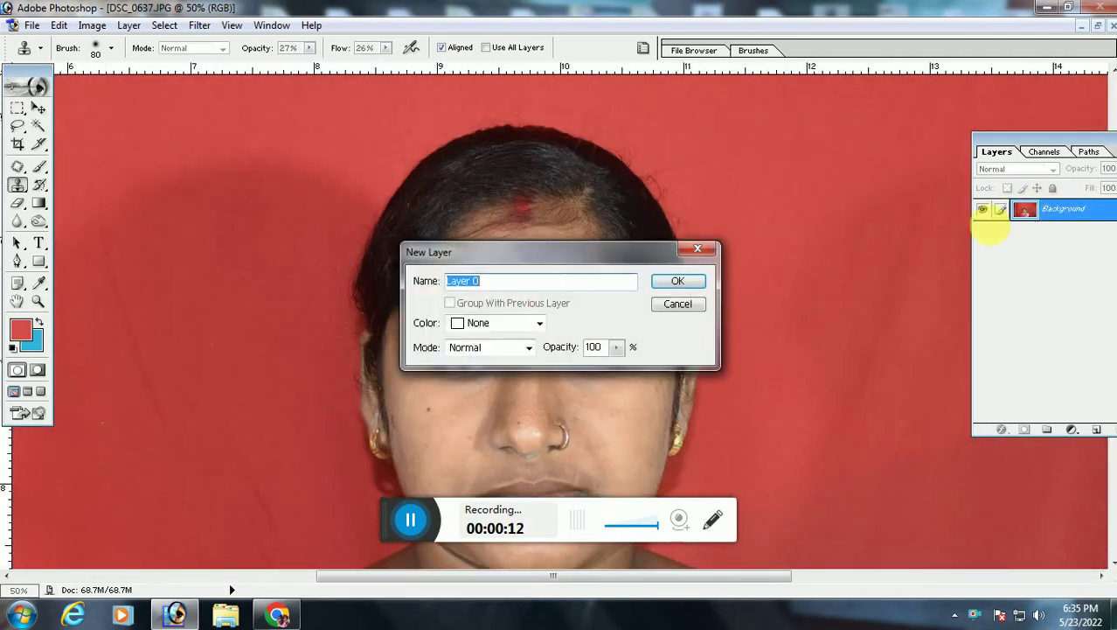
click(674, 282)
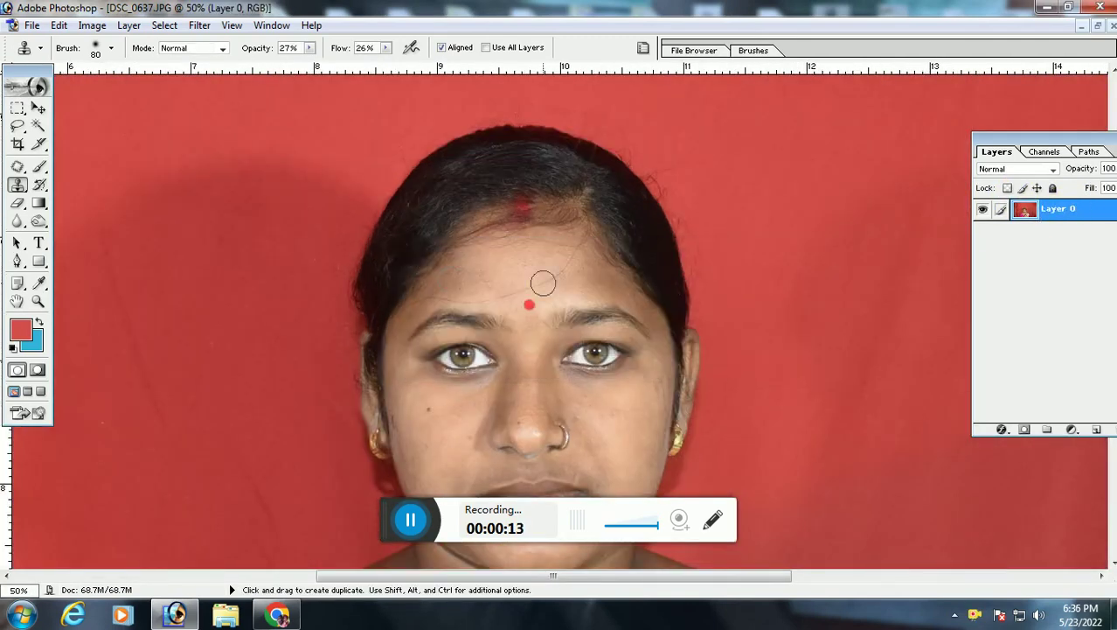
ctrl+click(430, 249)
drag(381, 273, 415, 190)
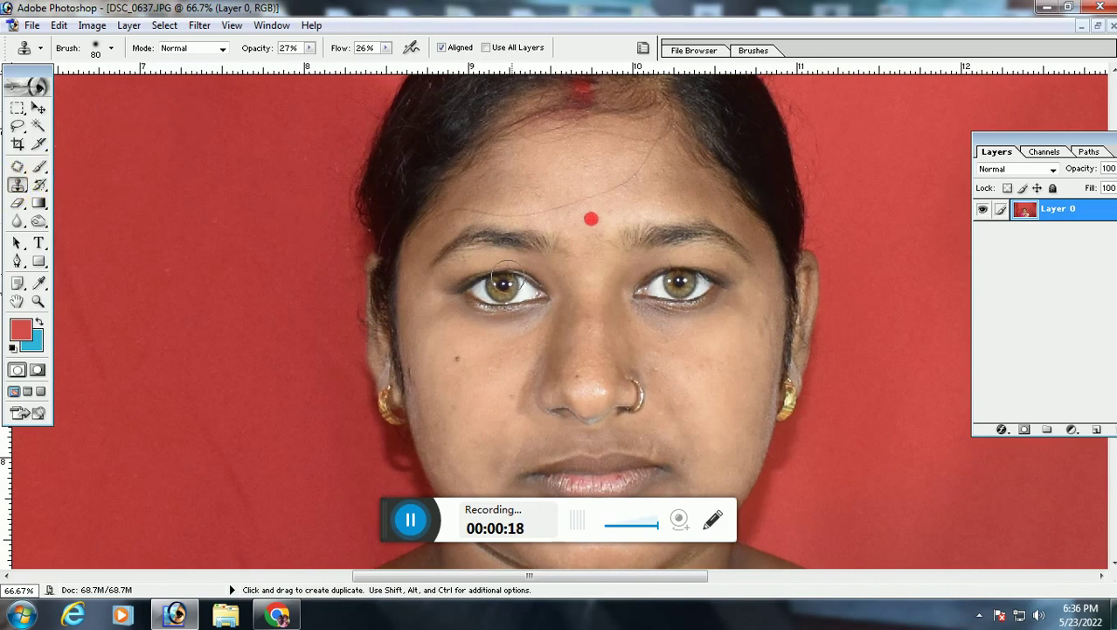
Clone clean forehead skin over the hairline (brush 90, 27% opacity, 26% flow)
alt+click(560, 173)
drag(598, 178, 682, 191)
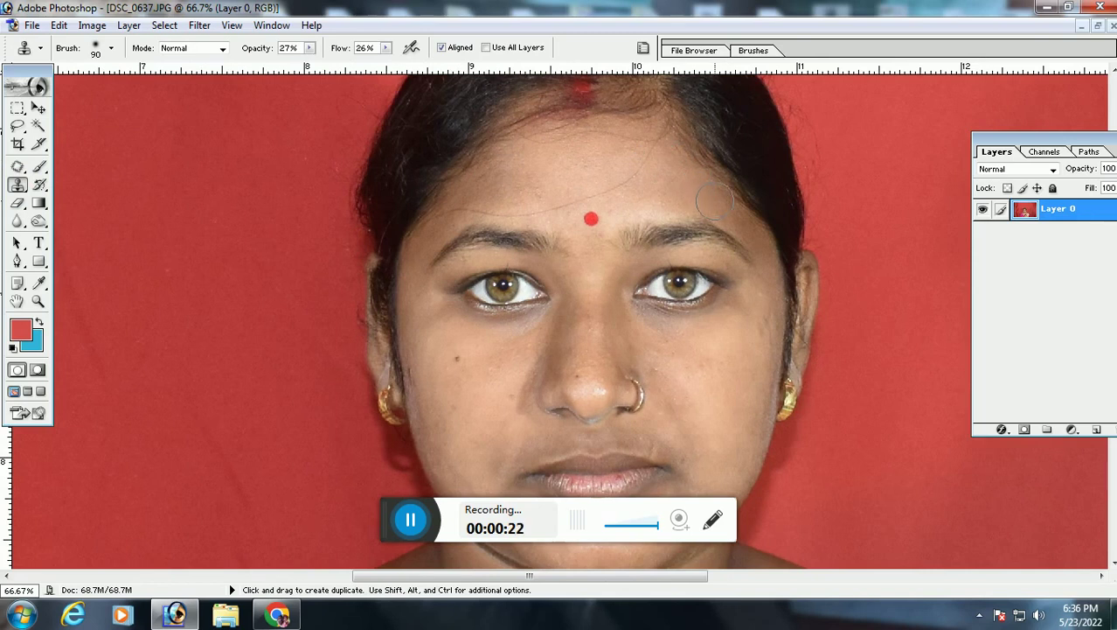
alt+click(656, 178)
alt+click(696, 202)
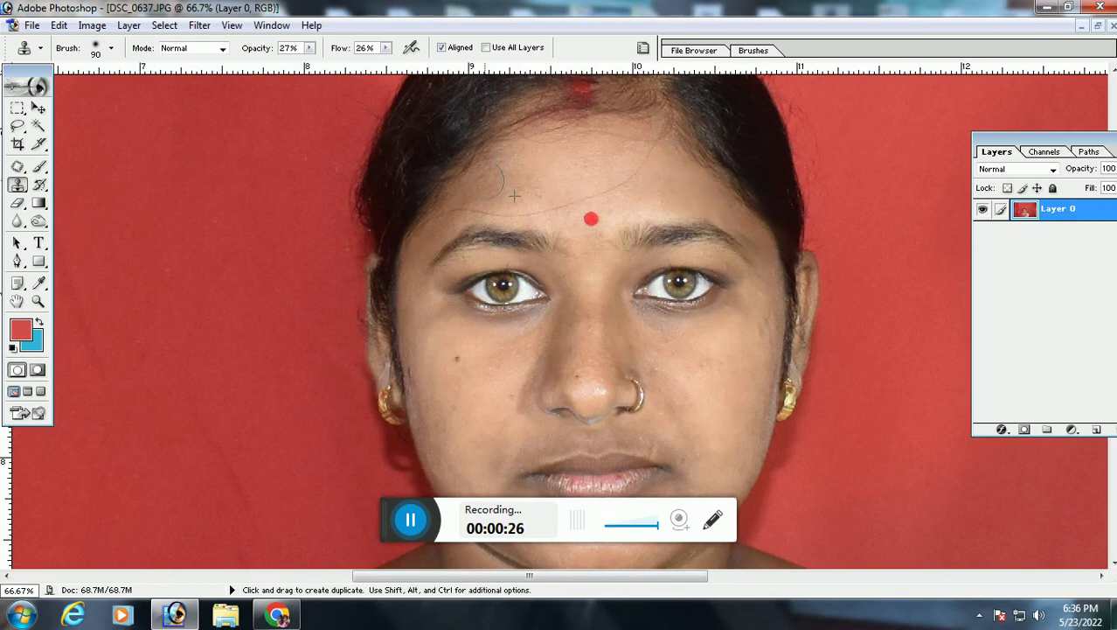
alt+click(583, 163)
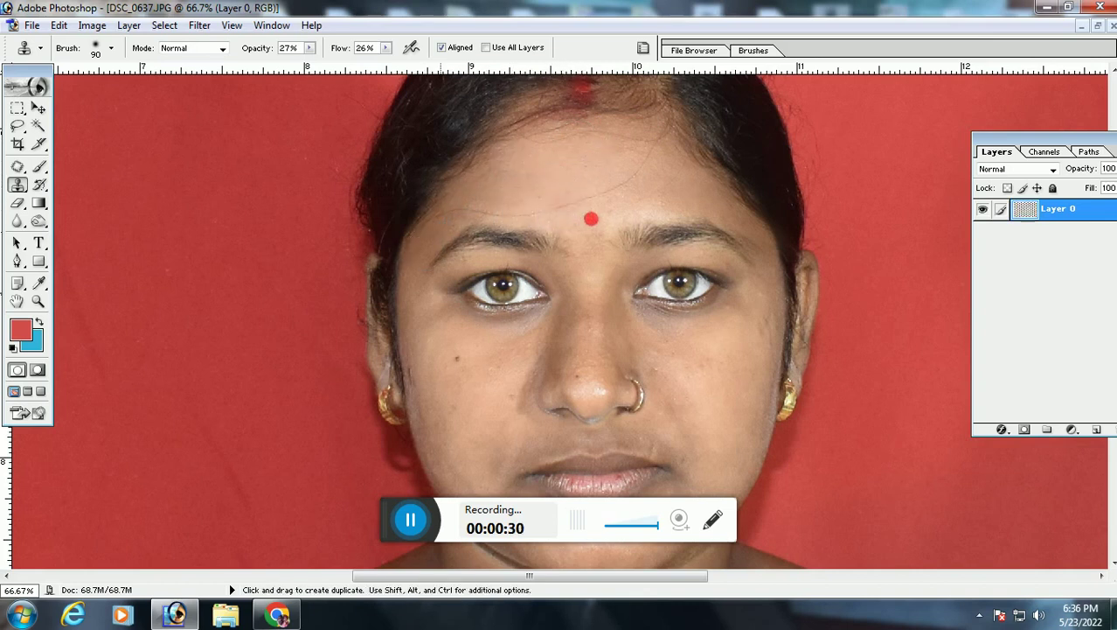
Clone clean skin over the blemishes on the left cheek beside the nose
scroll(472, 284, down, 5)
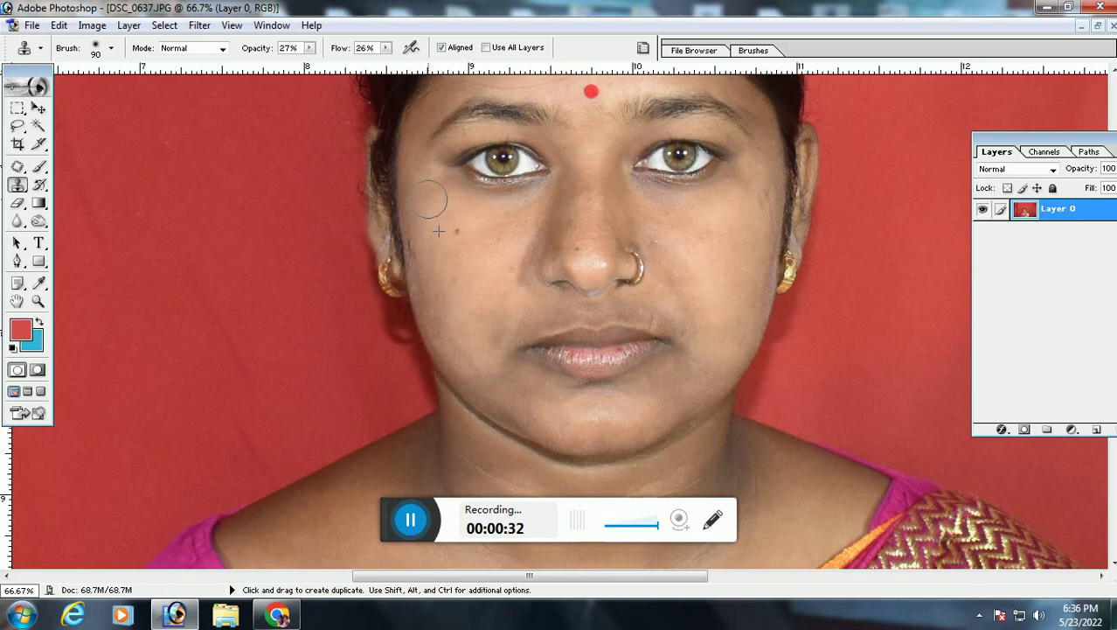
click(433, 260)
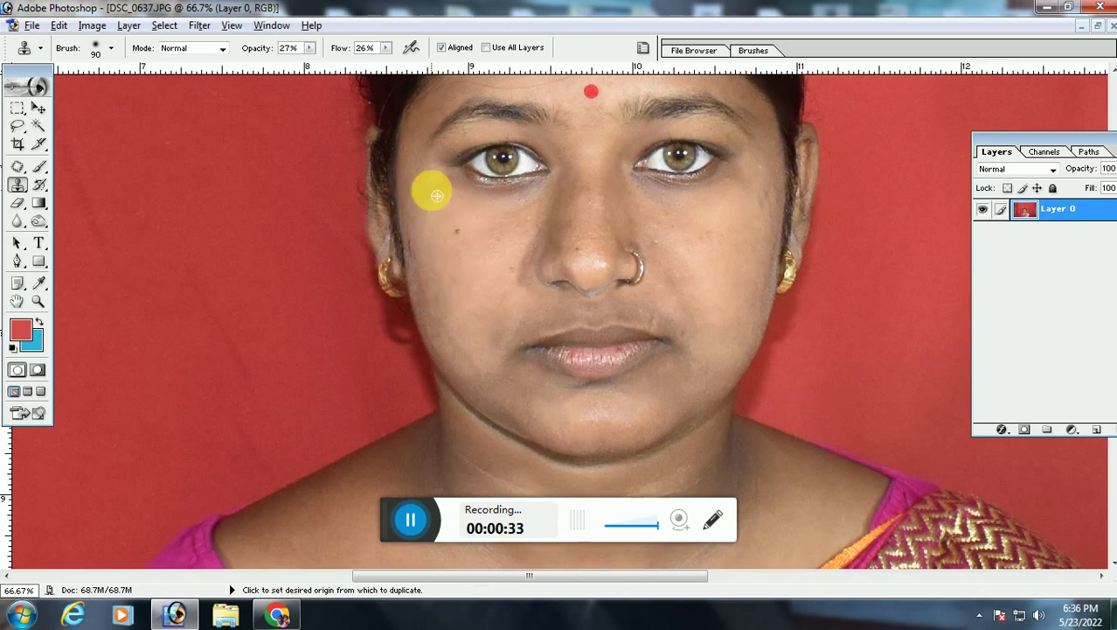
click(461, 294)
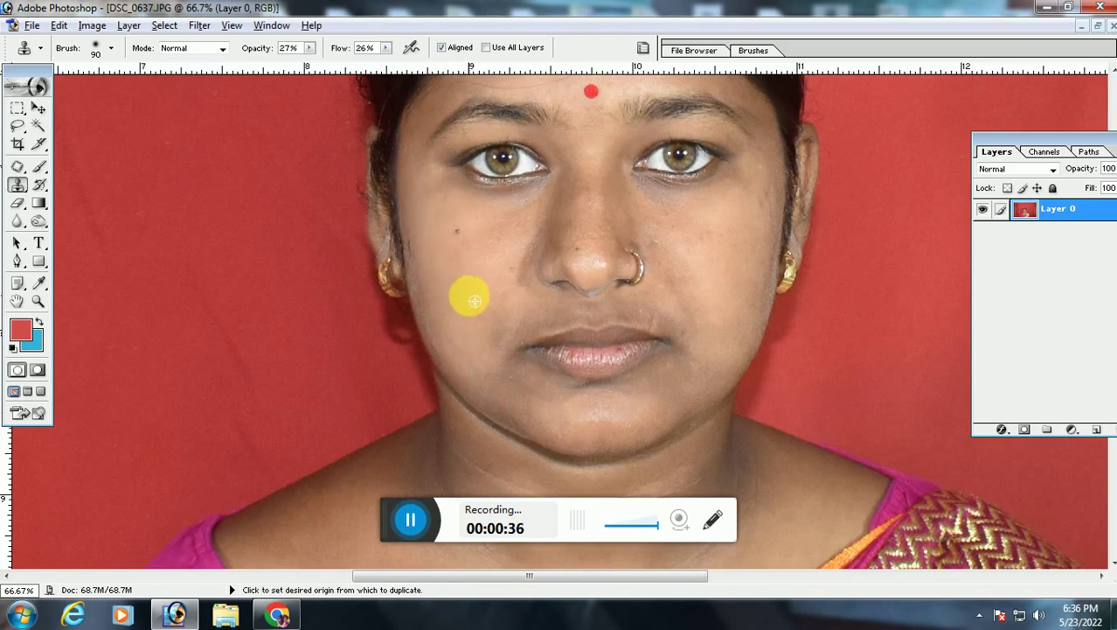
click(499, 260)
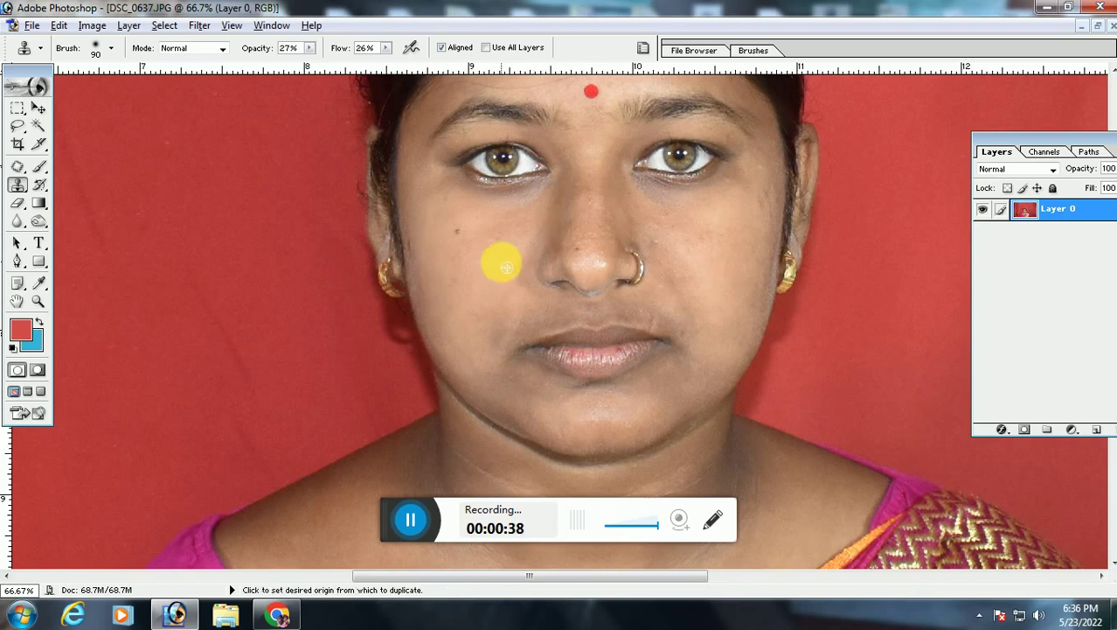
click(482, 242)
Clone clean skin over the spots on the right cheek beside the nose
drag(691, 260, 669, 227)
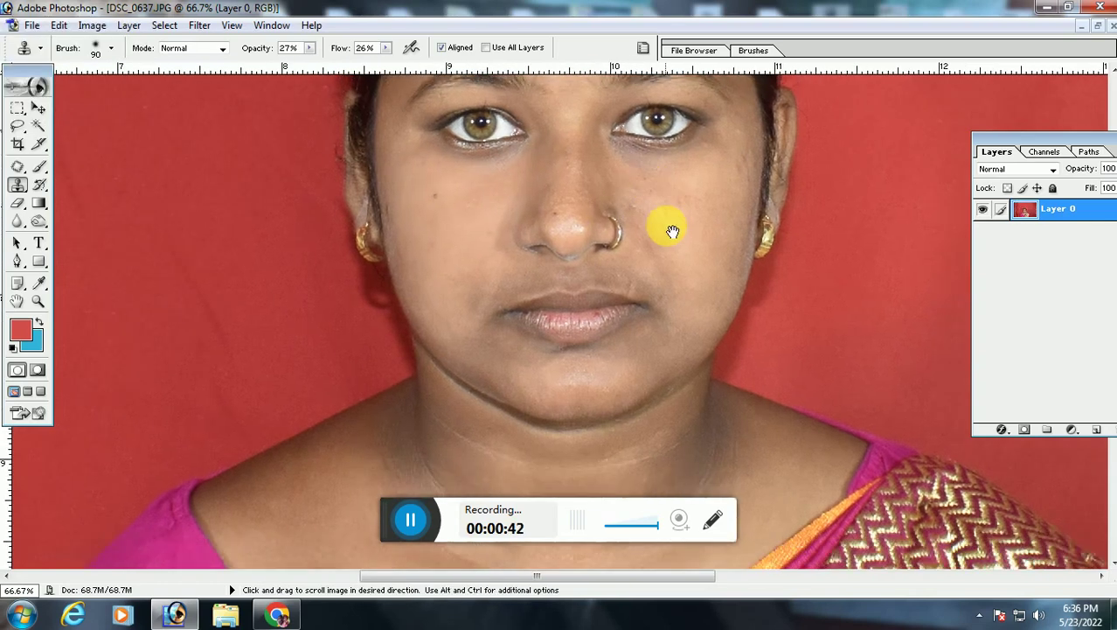
click(686, 232)
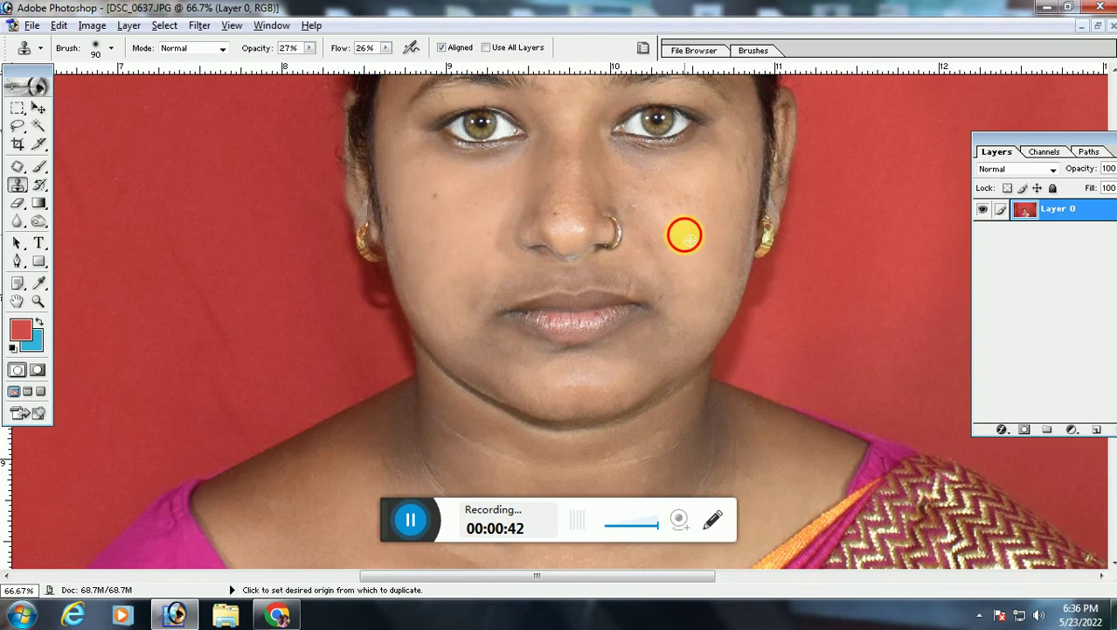
alt+click(709, 180)
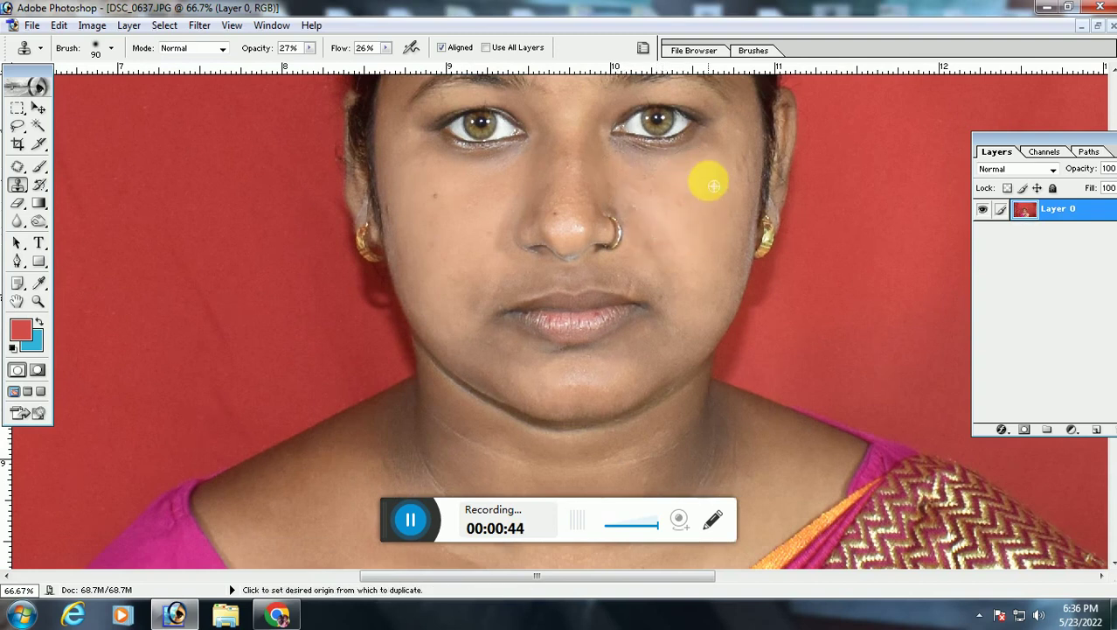
click(707, 252)
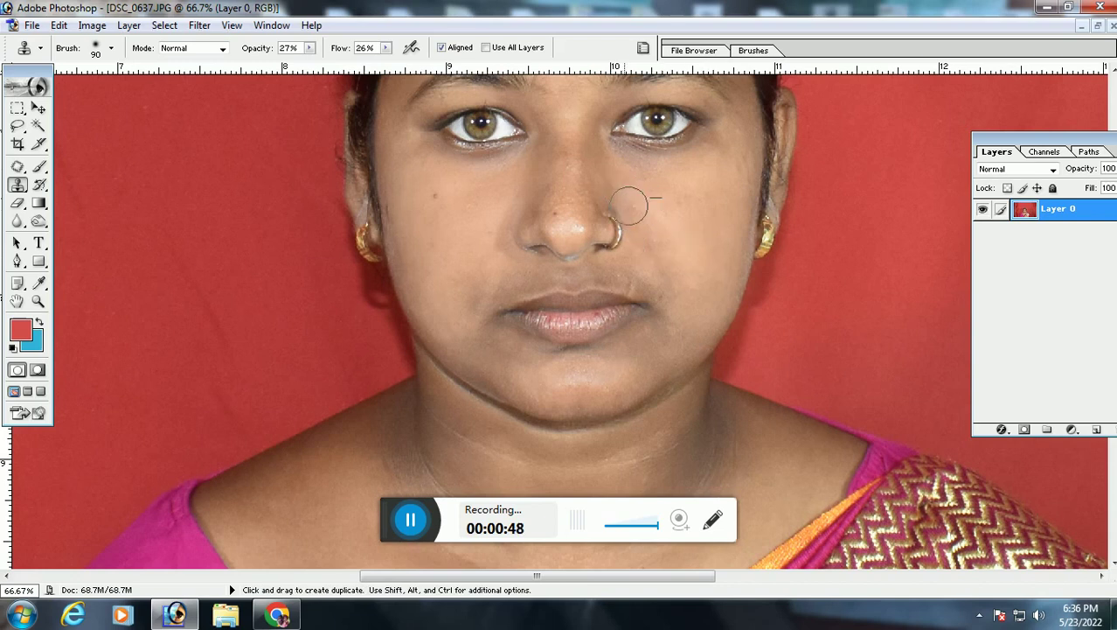
alt+click(693, 282)
drag(660, 278, 616, 277)
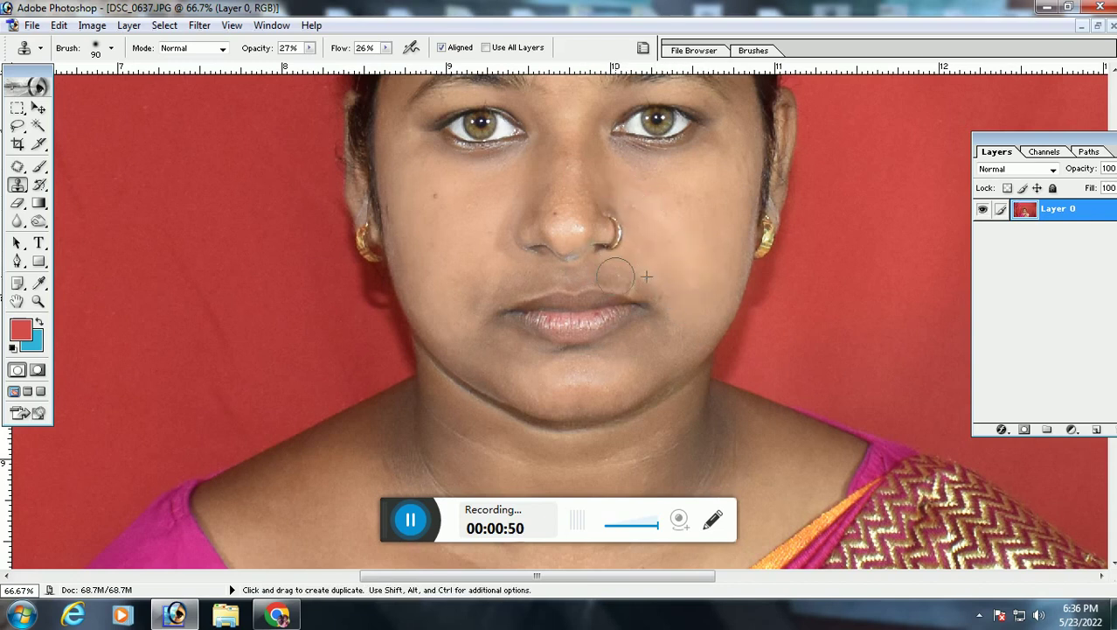
Clone skin from between the eyes down over the nose
drag(653, 200, 655, 314)
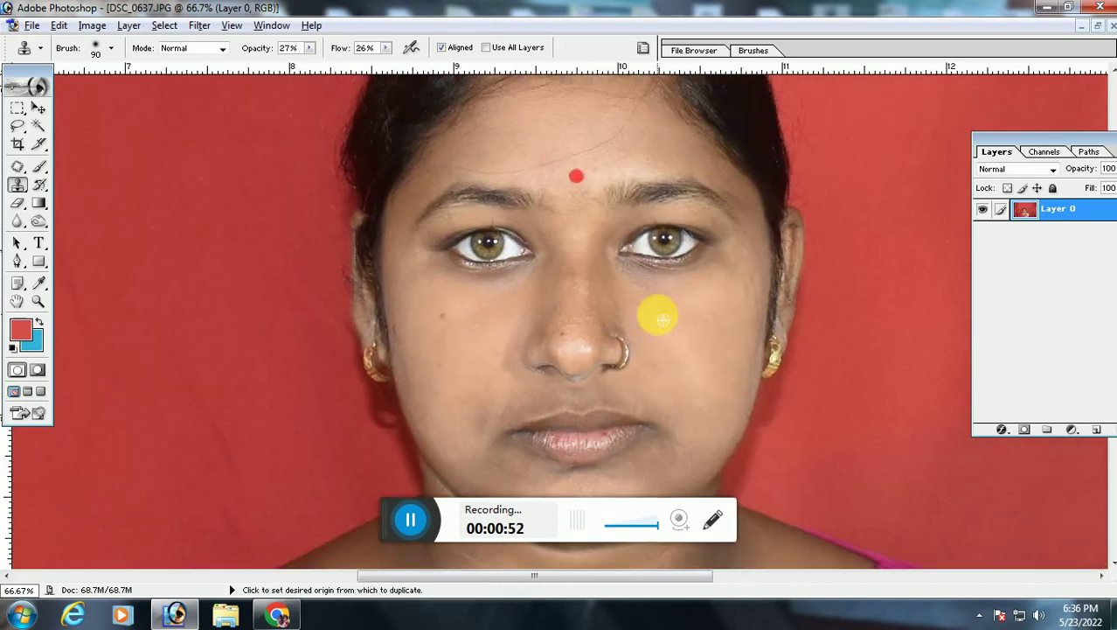
alt+click(581, 266)
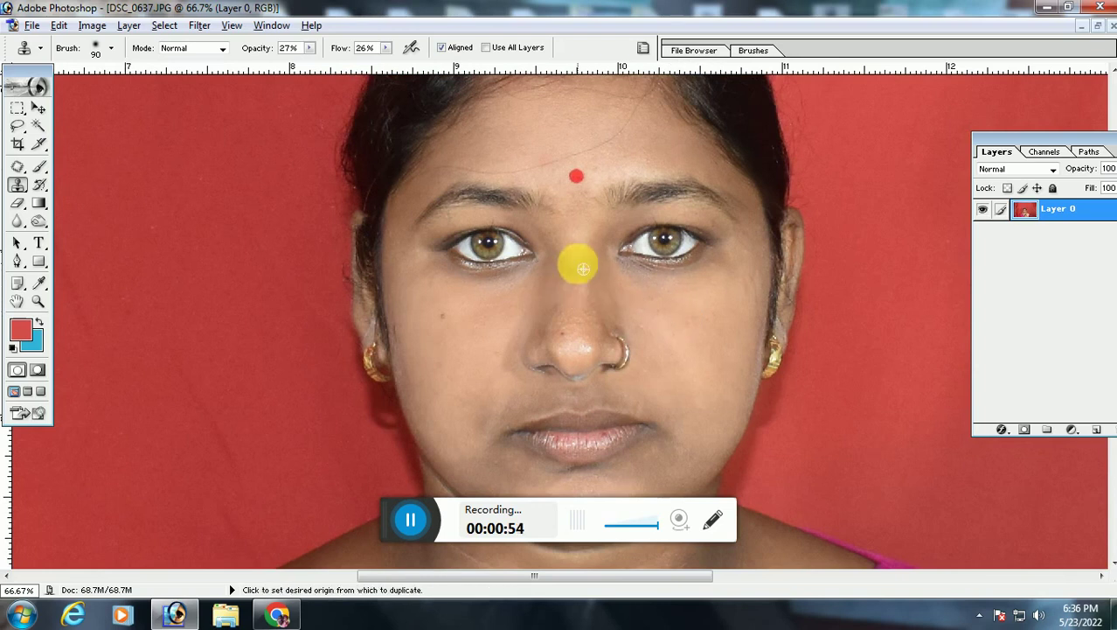
drag(573, 286, 556, 353)
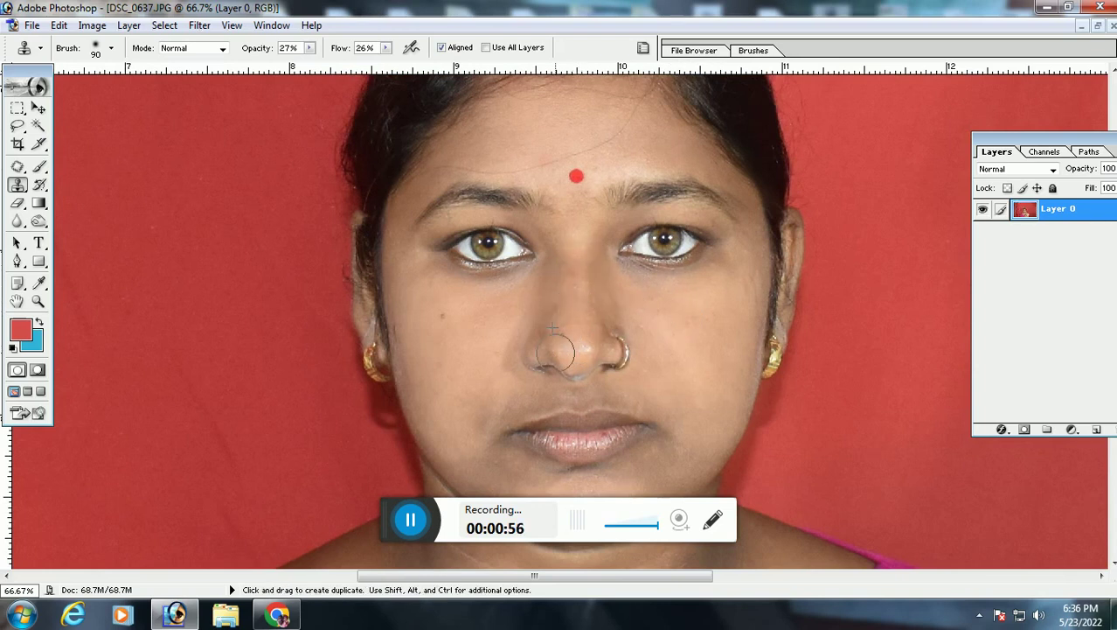
click(586, 332)
click(564, 370)
drag(567, 372, 592, 150)
mouse_move(531, 170)
mouse_down()
mouse_move(494, 177)
mouse_move(524, 216)
mouse_up()
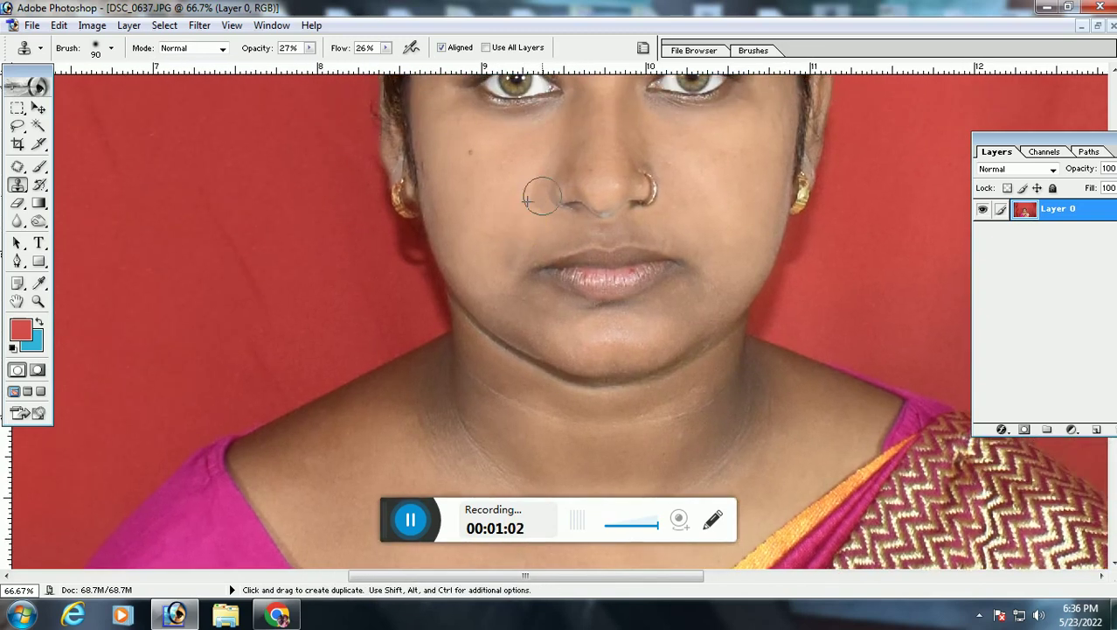
Clone clean skin across the left side, centre and right jaw of the chin
alt+click(526, 205)
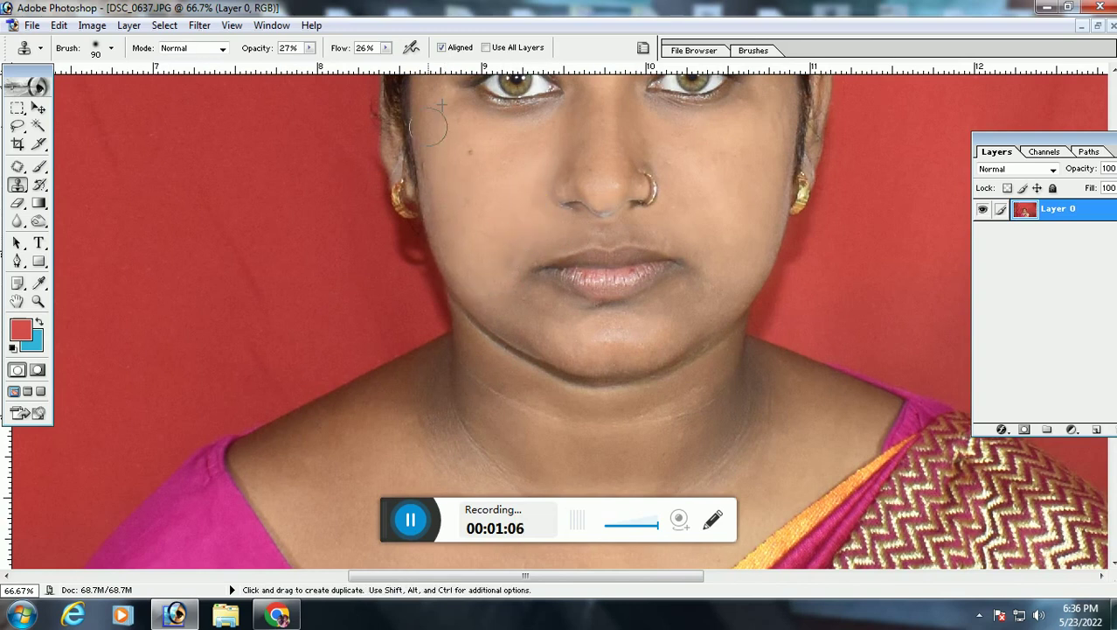
scroll(446, 149, down, 3)
drag(474, 175, 510, 214)
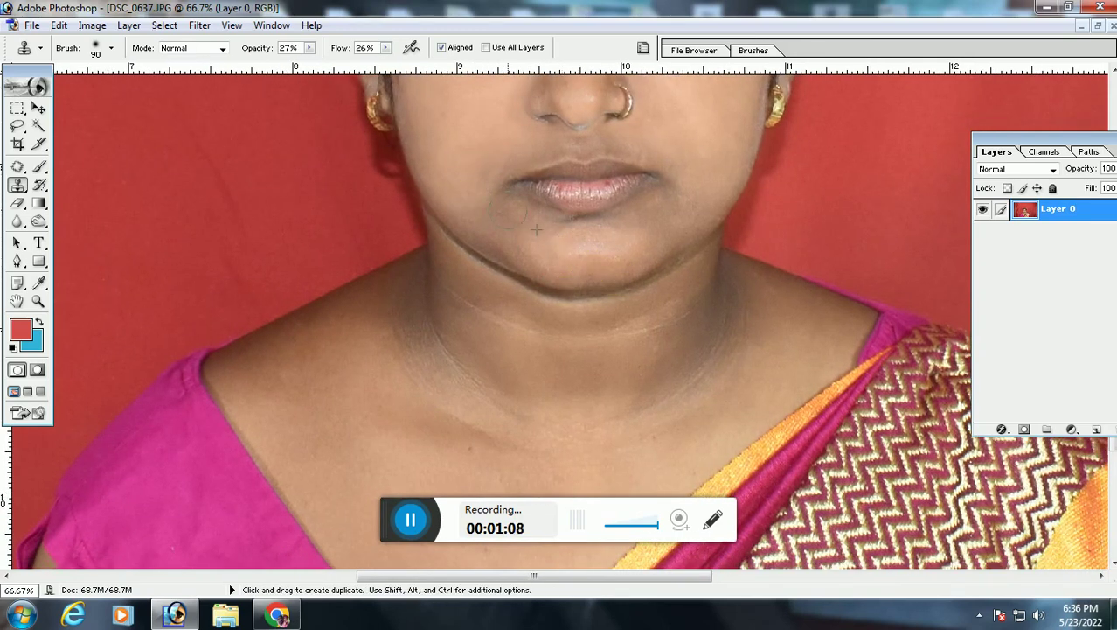
drag(458, 186, 446, 191)
click(465, 183)
alt+click(514, 230)
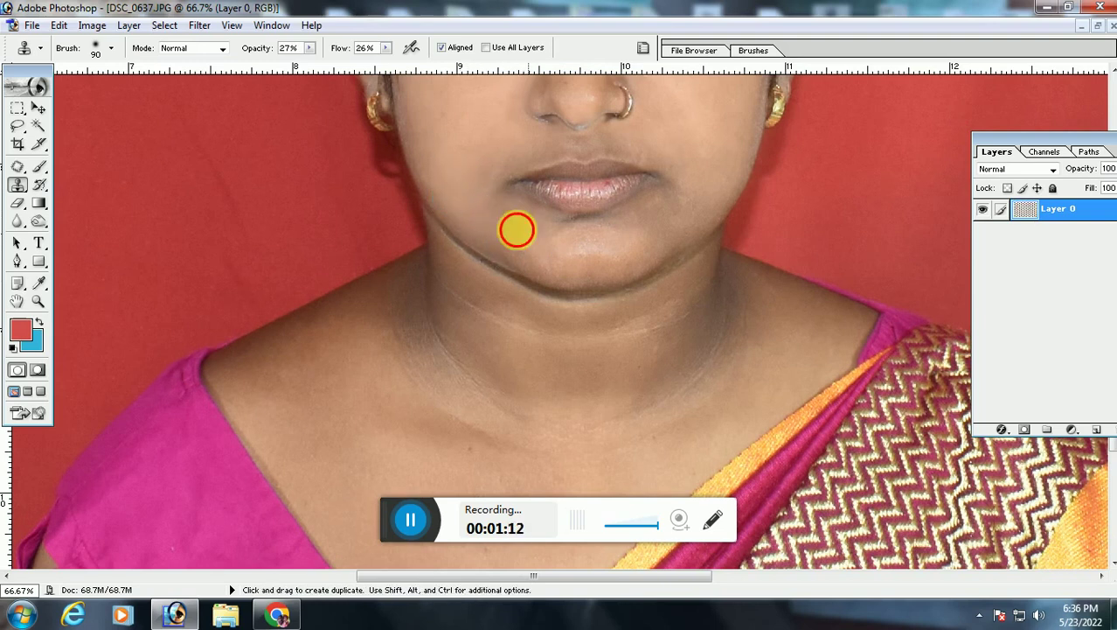
mouse_move(543, 247)
mouse_down()
mouse_move(616, 256)
mouse_move(560, 255)
mouse_up()
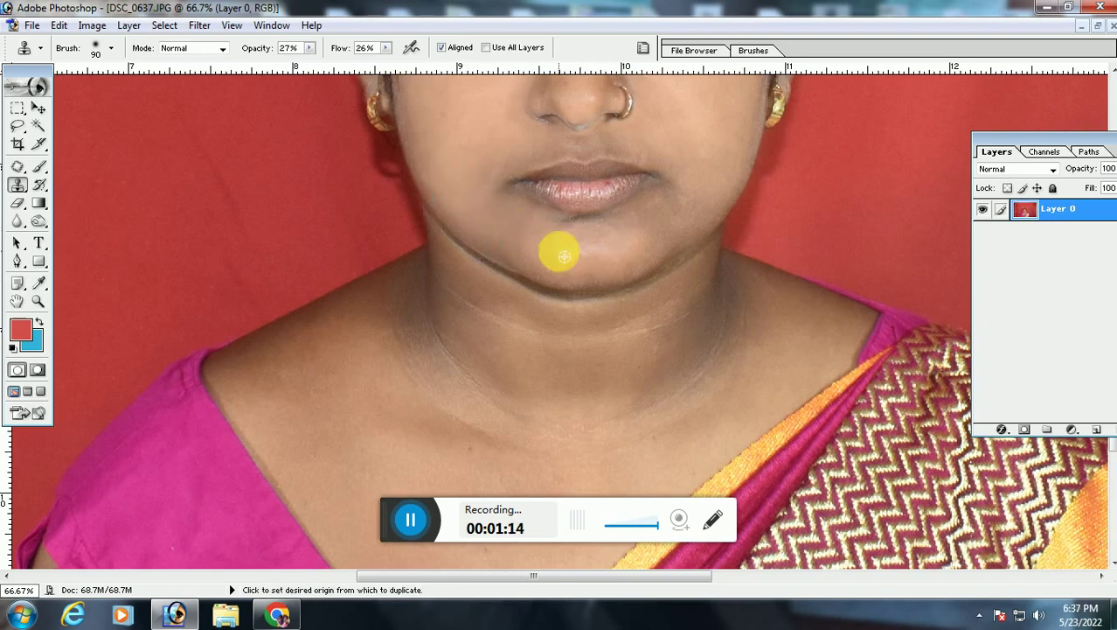
drag(626, 238, 686, 207)
Clone clean skin over the marks on the chin, near the nose ring and upper lip
alt+click(693, 162)
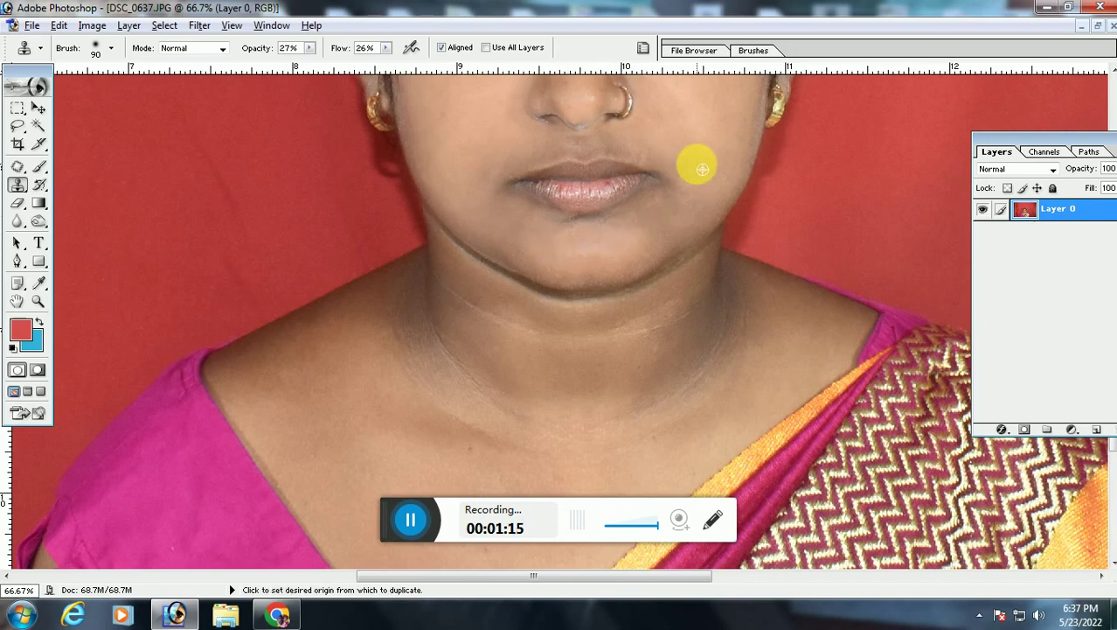
alt+click(647, 245)
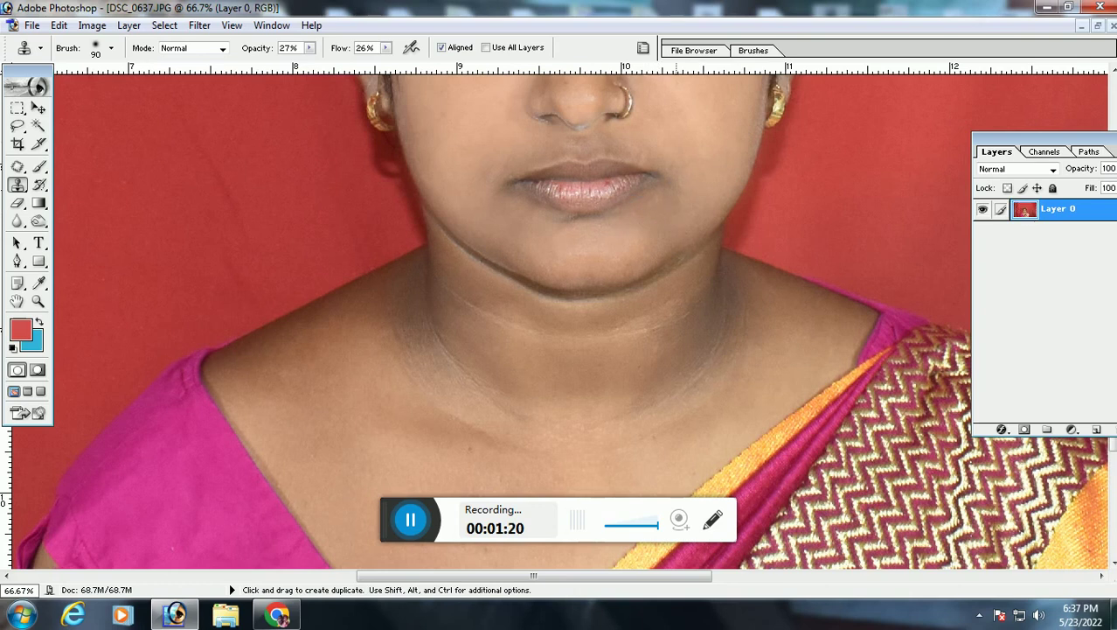
alt+click(678, 192)
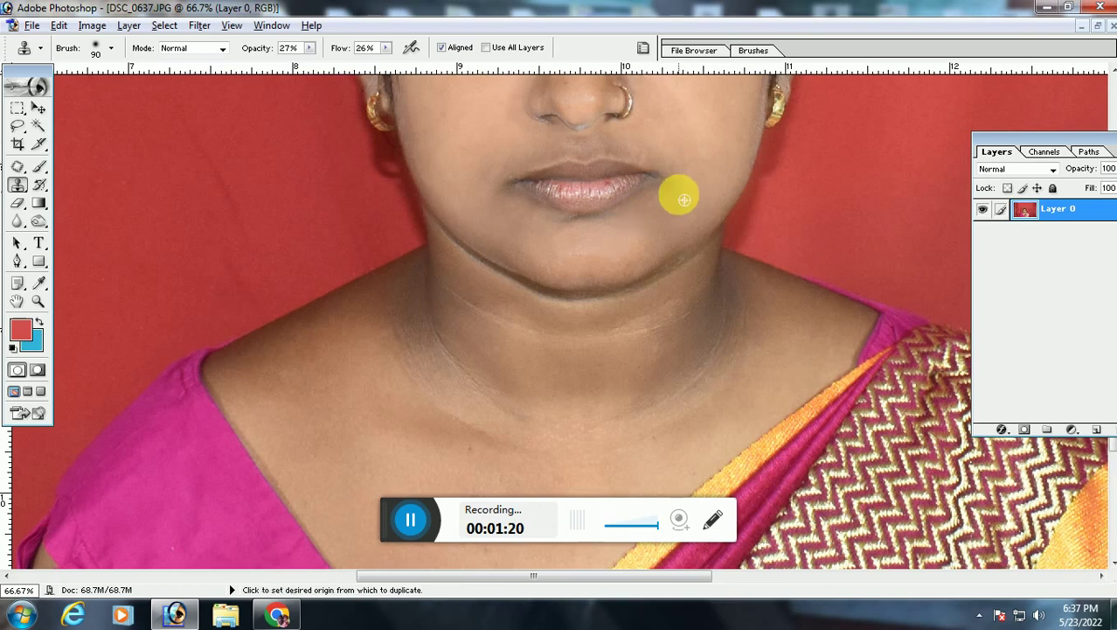
alt+click(577, 259)
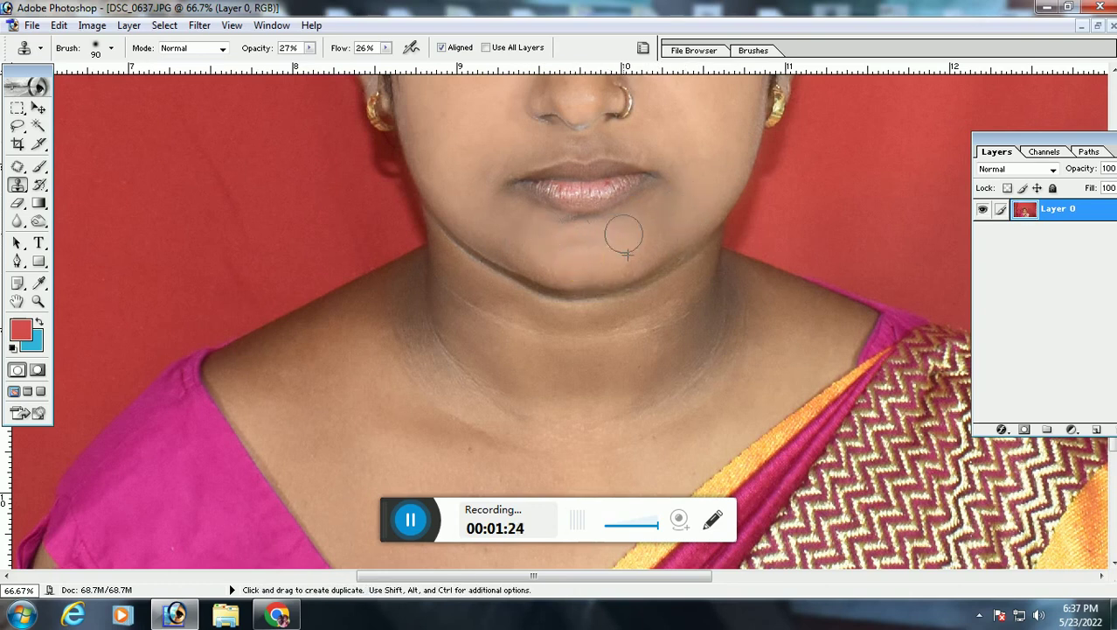
alt+click(529, 159)
alt+click(640, 135)
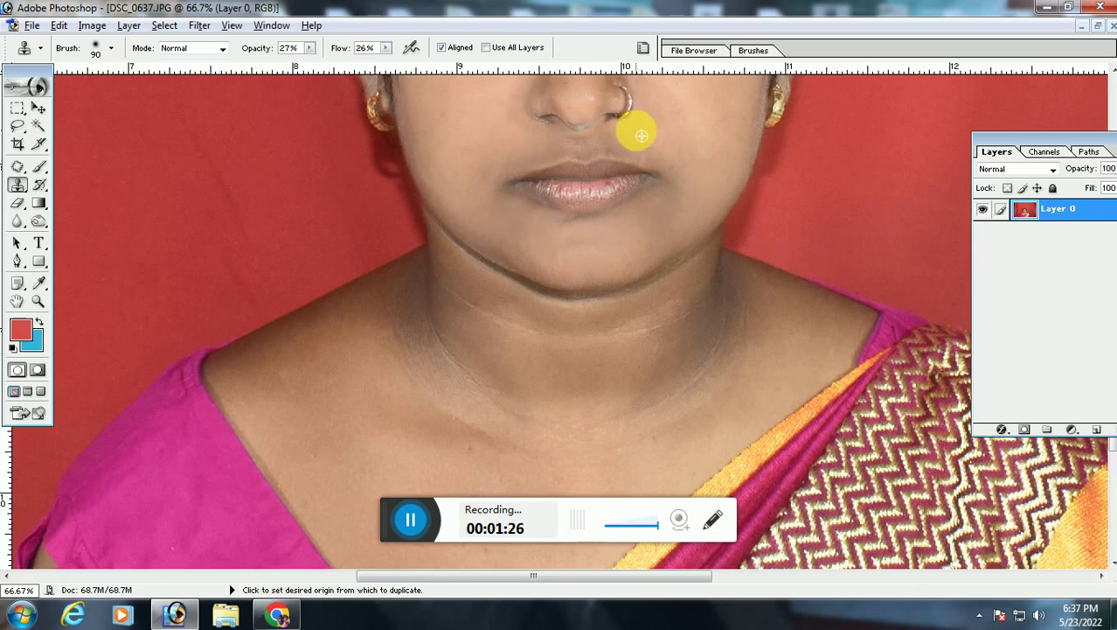
alt+click(575, 144)
alt+click(501, 140)
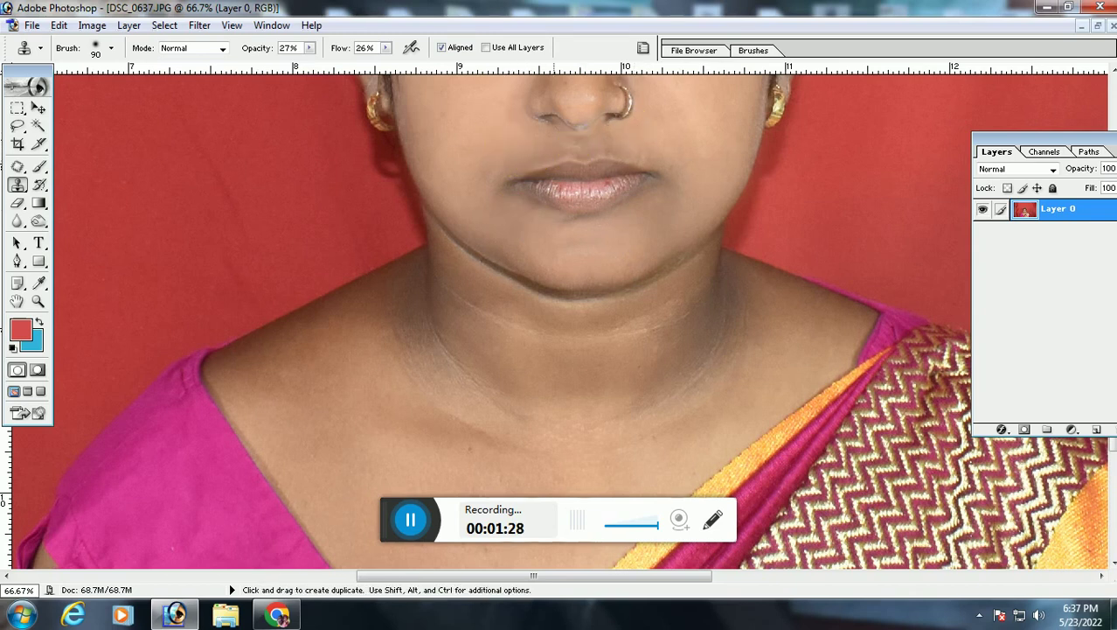
Clone over a mark near the nose, sample clean forehead skin, then pan to the neck
scroll(579, 151, up, 2)
alt+click(579, 151)
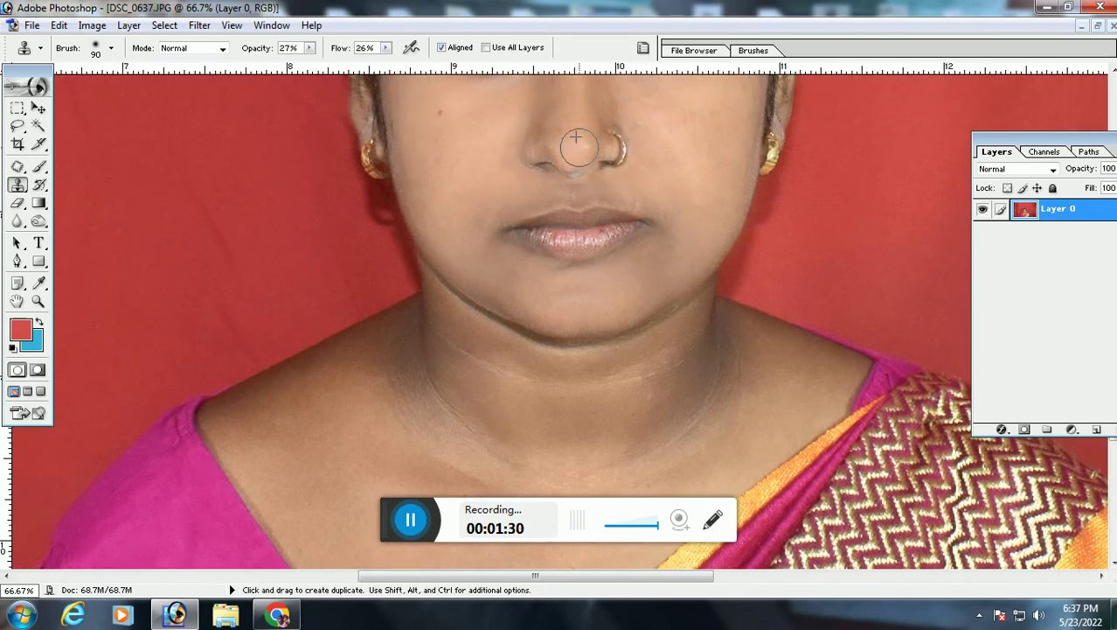
mouse_move(578, 121)
mouse_down()
mouse_move(554, 207)
mouse_move(573, 241)
mouse_up()
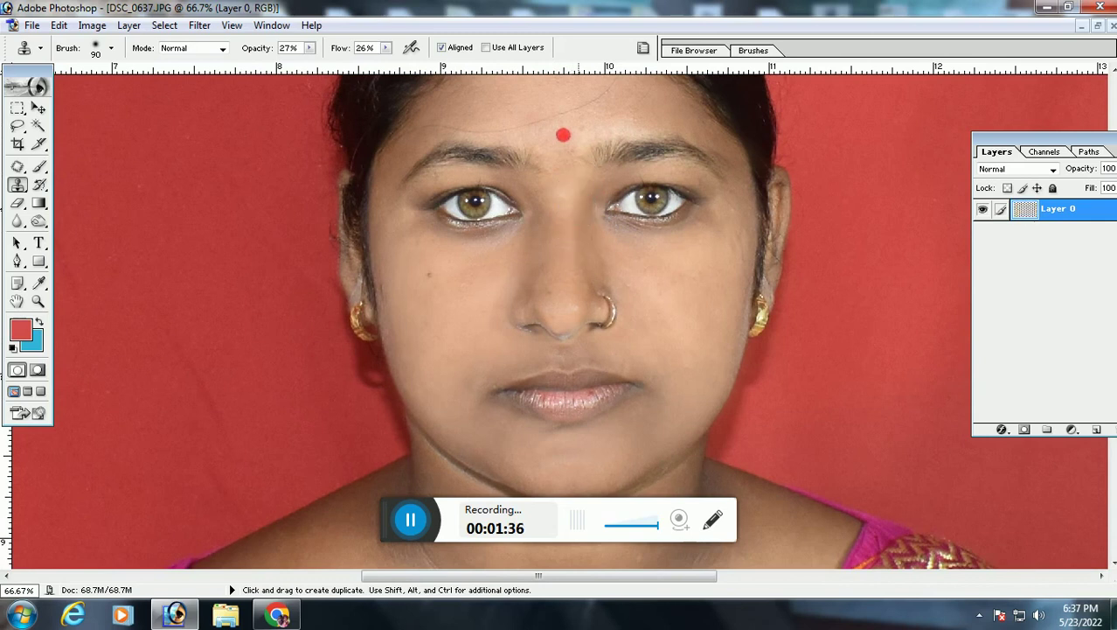
drag(607, 90, 608, 149)
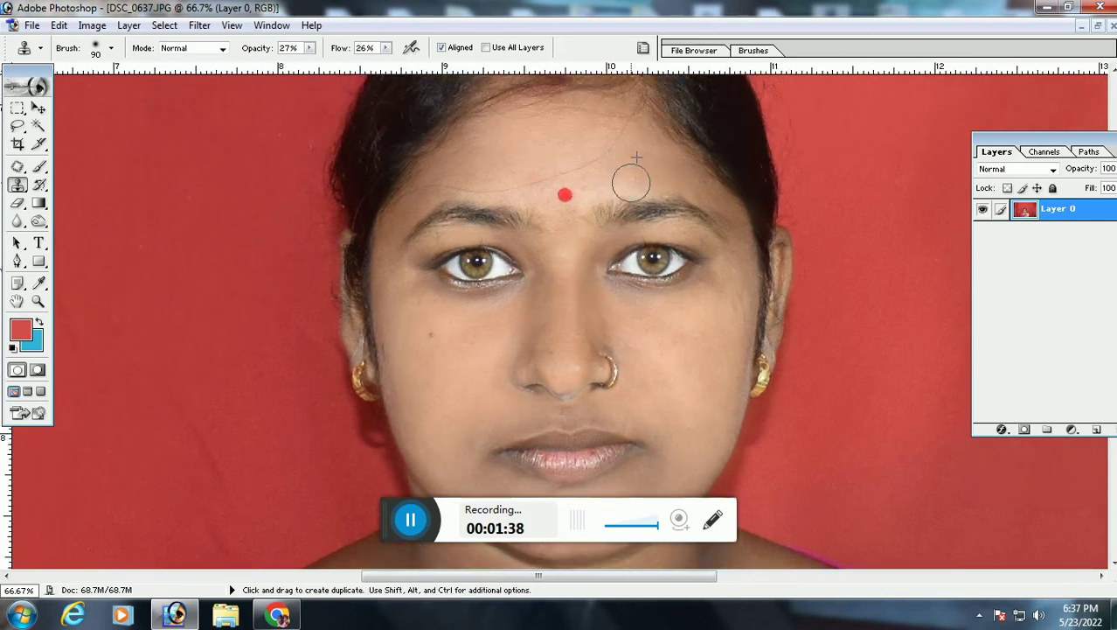
alt+click(646, 170)
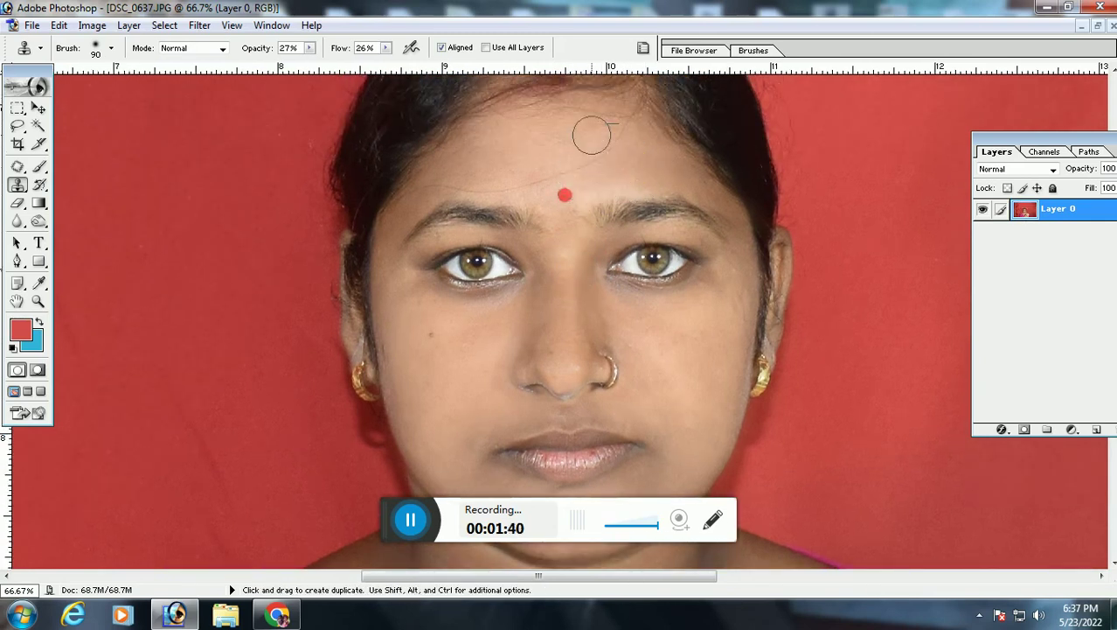
drag(510, 260, 536, 157)
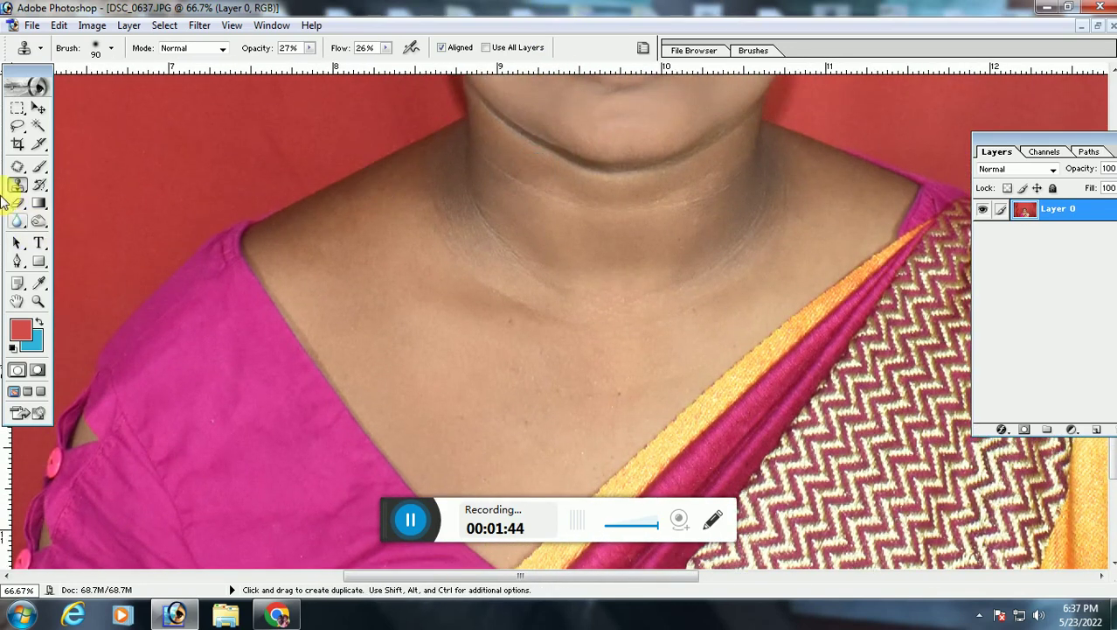
click(38, 166)
Sample the chest skin tone as paint colour and set the brush to 18% opacity, 19% flow
alt+click(412, 366)
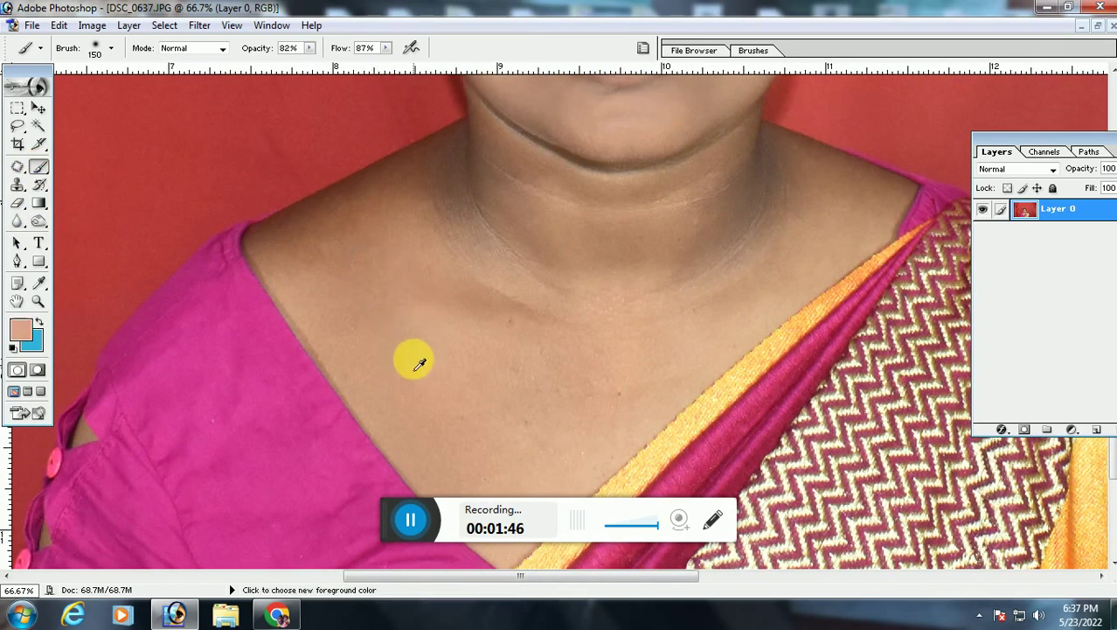
drag(369, 304, 399, 308)
key(ctrl+z)
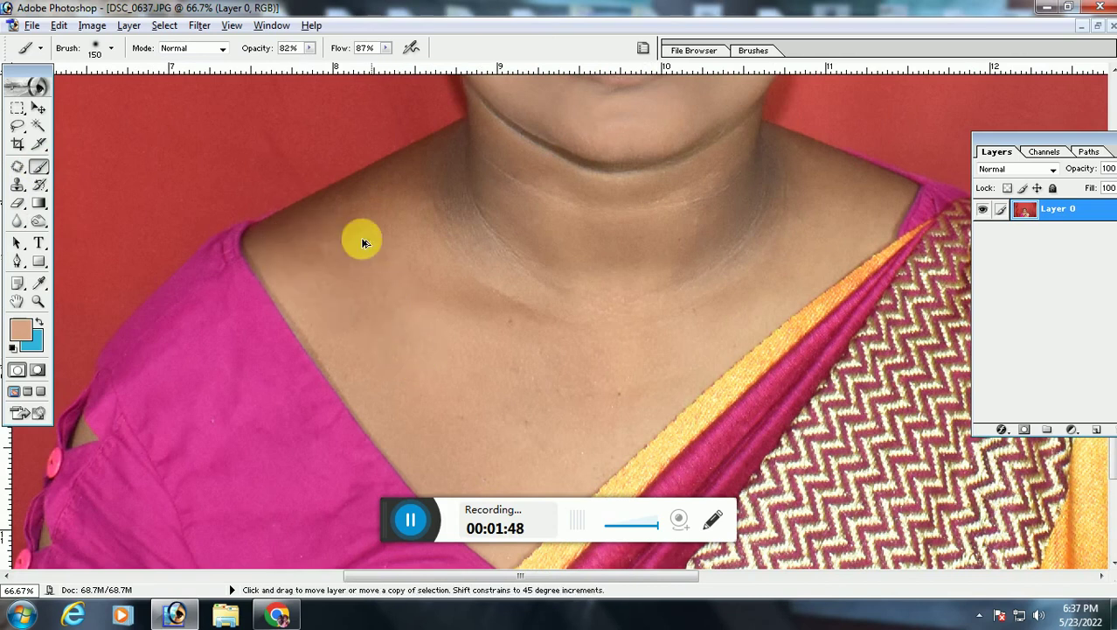
click(309, 47)
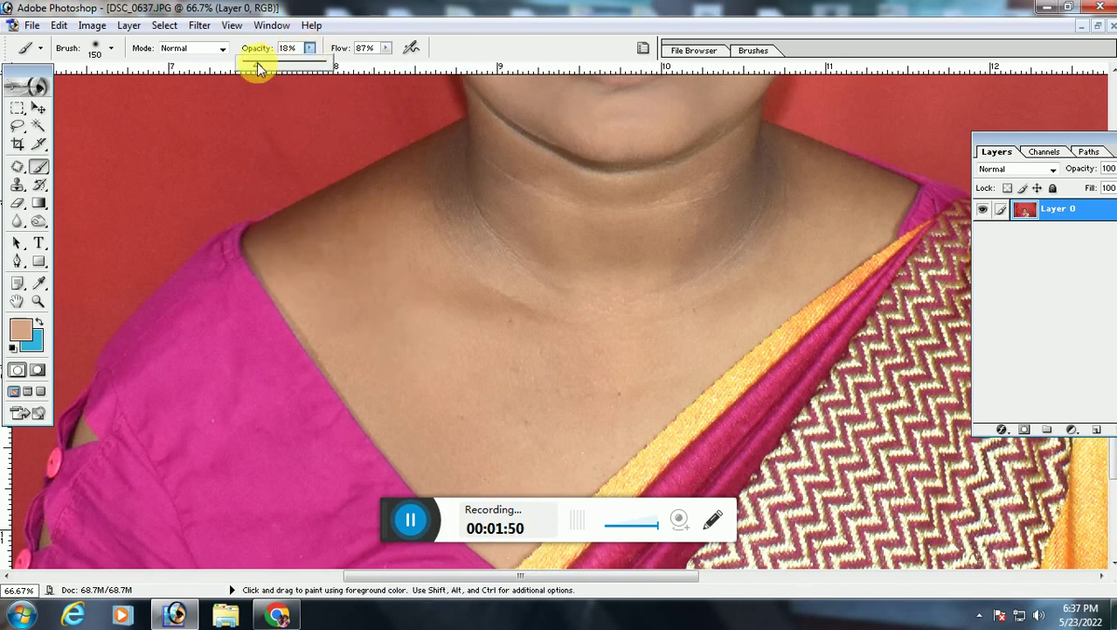
click(386, 48)
drag(387, 61, 332, 63)
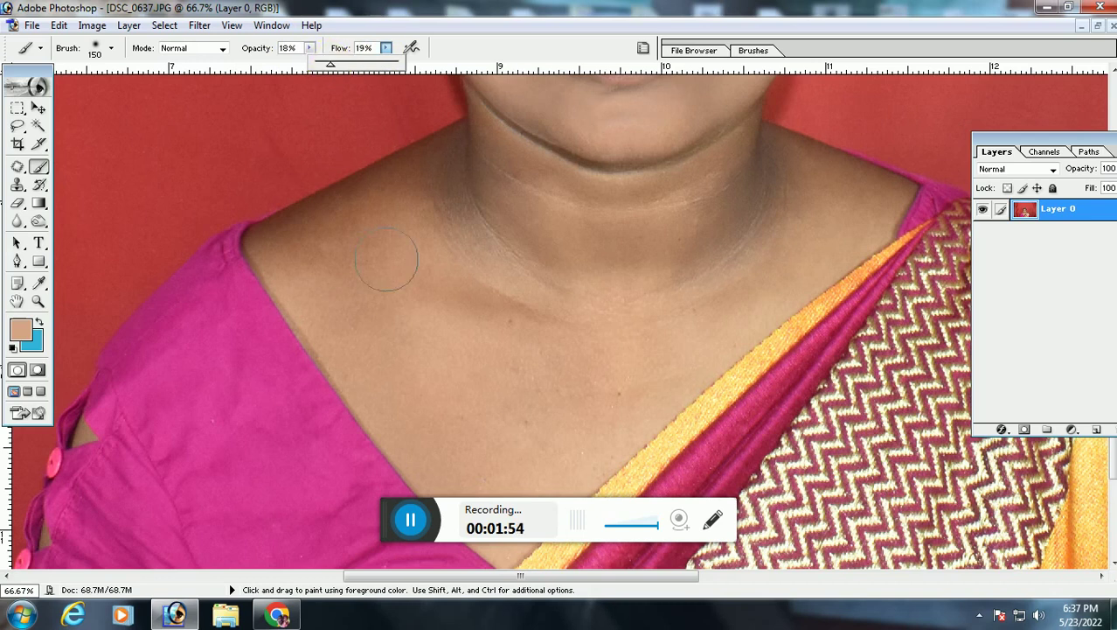
Paint the soft skin tone over the shoulders, neck and down to the collarbone
mouse_move(430, 159)
mouse_down()
mouse_move(268, 246)
mouse_move(436, 125)
mouse_move(470, 293)
mouse_up()
drag(454, 210, 467, 161)
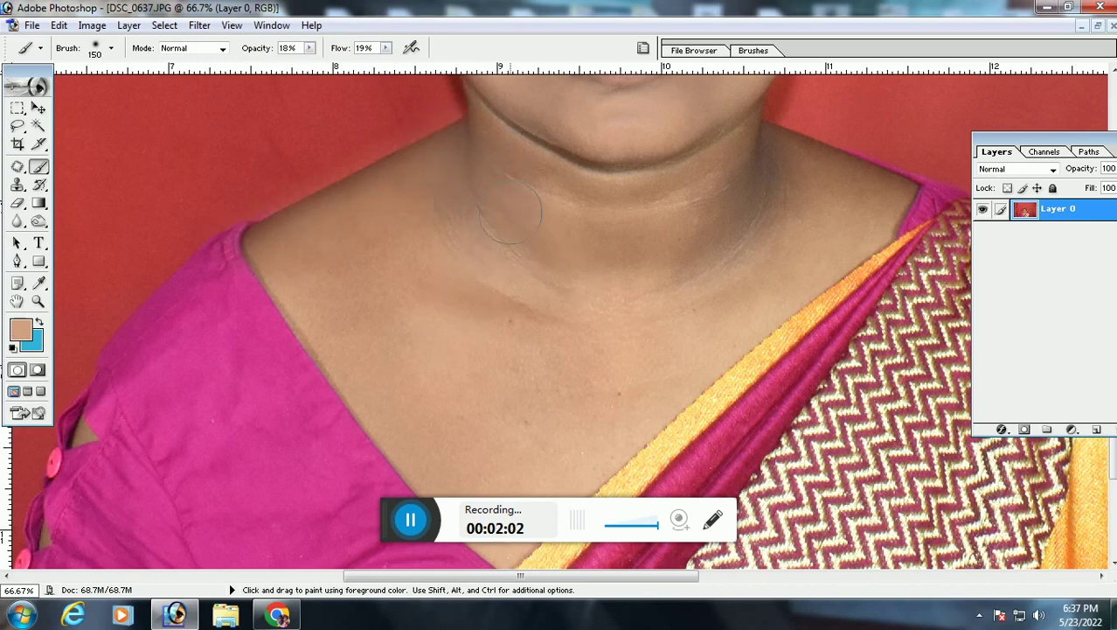
drag(471, 196, 497, 319)
drag(757, 208, 762, 164)
drag(849, 216, 763, 155)
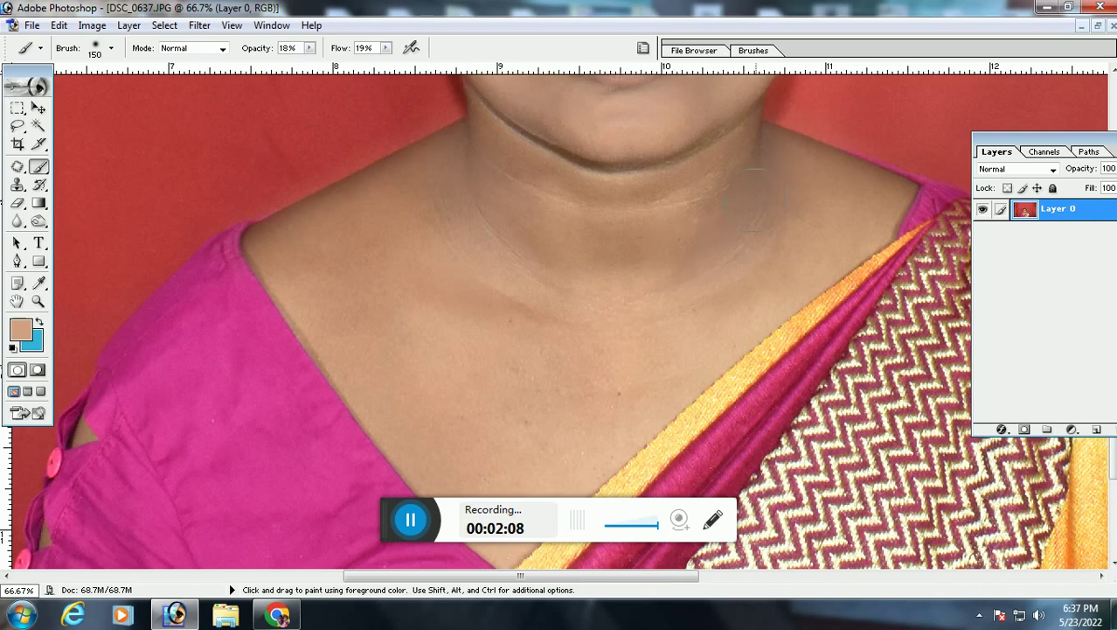
drag(582, 231, 520, 250)
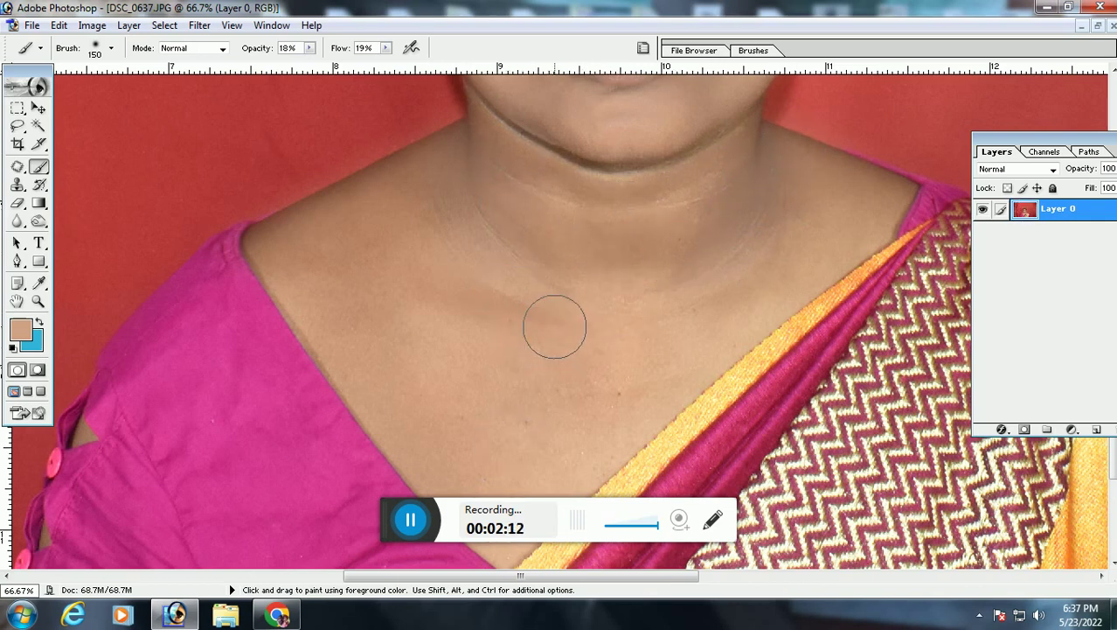
Clone clean chest skin over the collarbone with a 150-size Clone Stamp brush
key(s)
alt+click(522, 383)
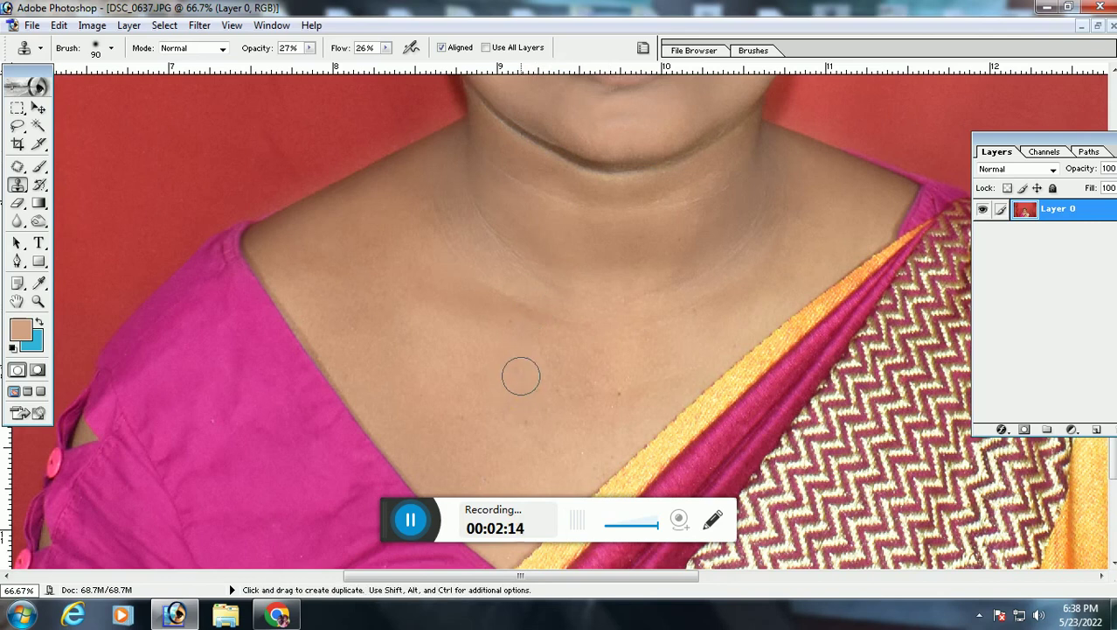
key(bracketright)
alt+click(526, 391)
mouse_move(507, 341)
mouse_down()
mouse_move(496, 321)
mouse_move(544, 292)
mouse_up()
Sample and stamp clean skin across the collarbone, below the neck and on the left chest
alt+click(666, 247)
alt+click(726, 282)
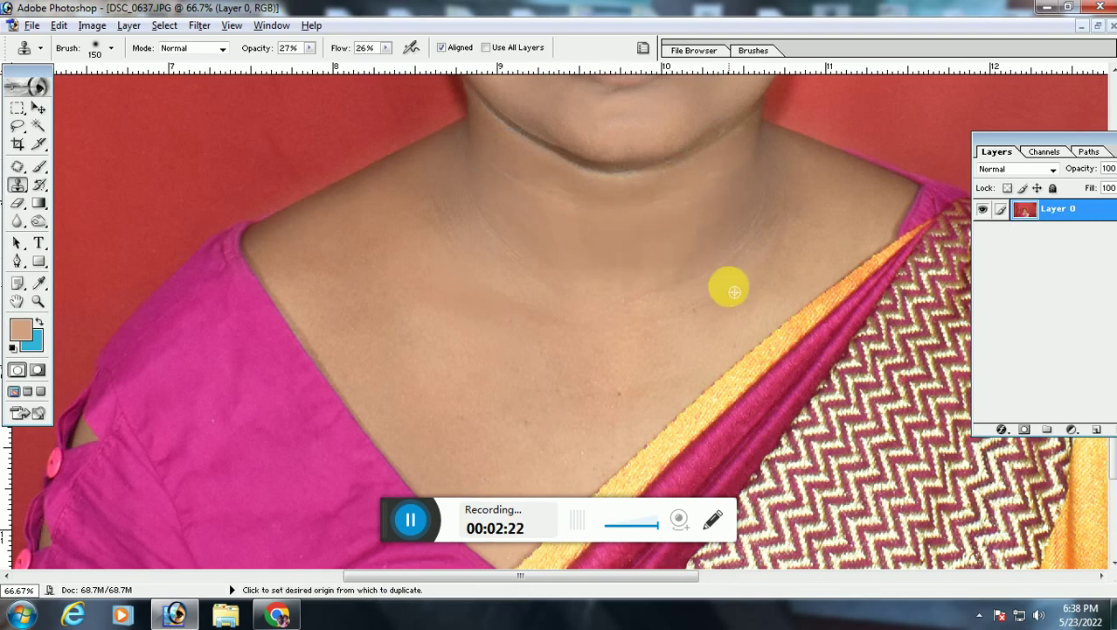
alt+click(838, 191)
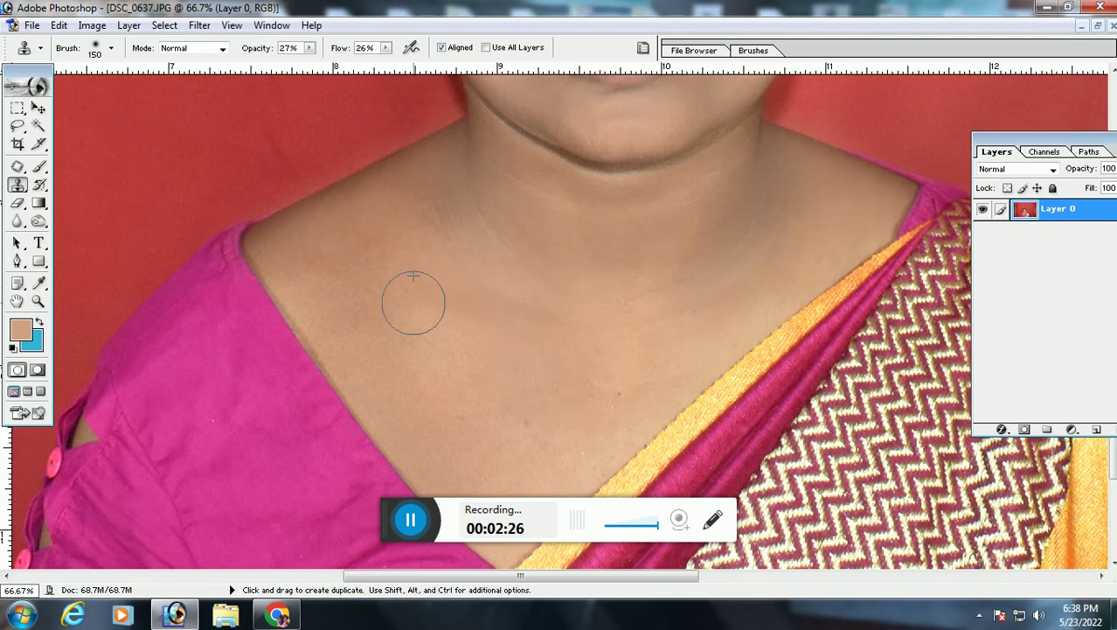
alt+click(388, 335)
alt+click(418, 216)
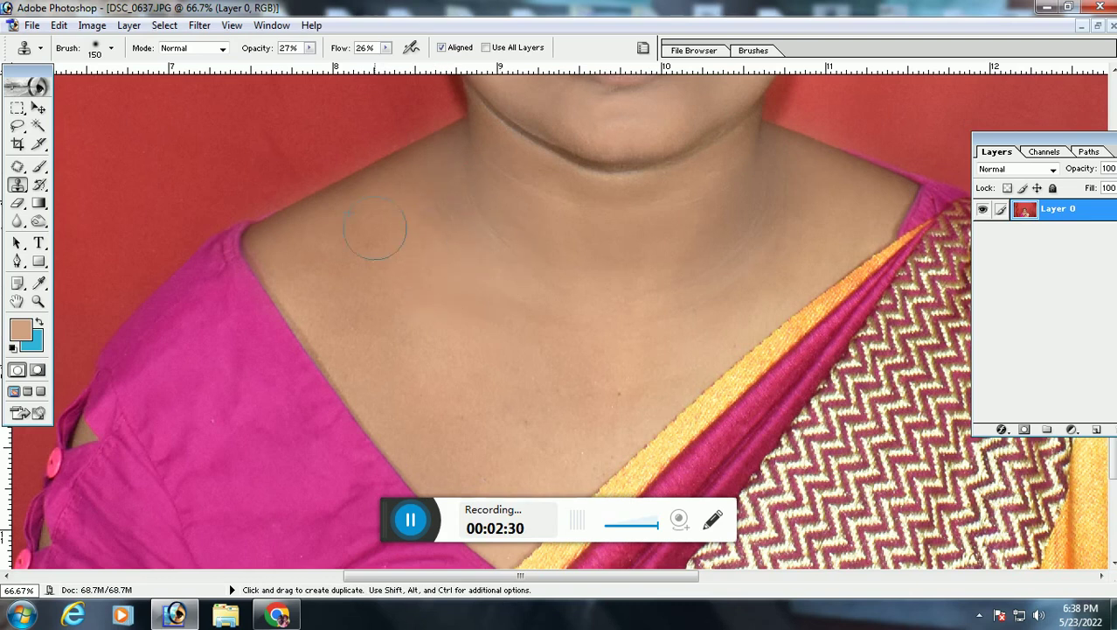
alt+click(379, 273)
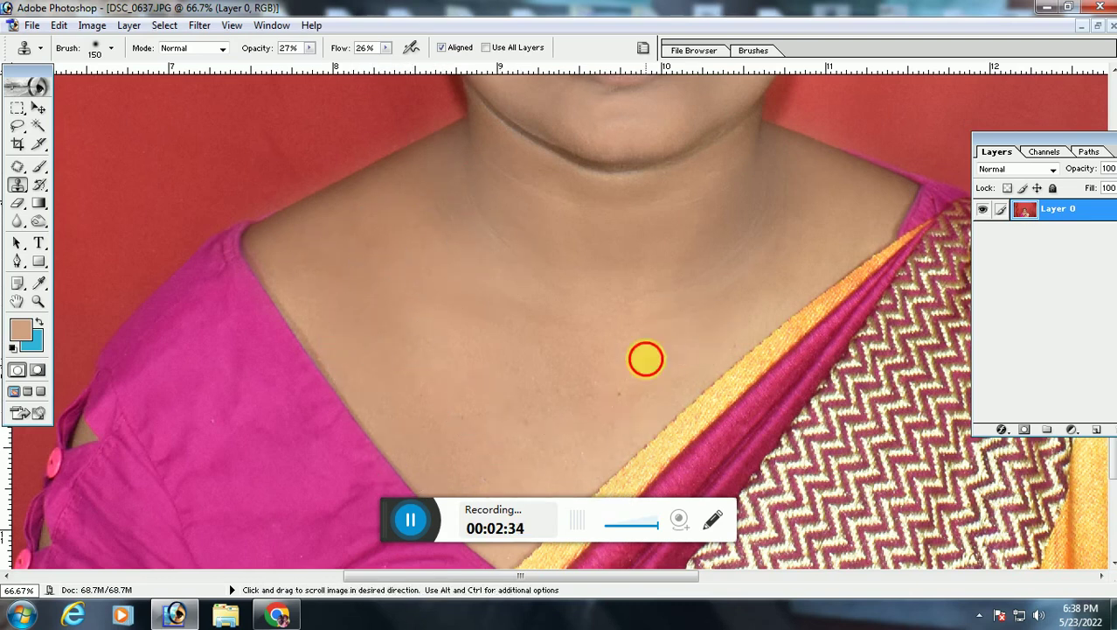
Zoom out to the whole portrait, then zoom in to 300% on the lips
key(z)
alt+click(643, 341)
alt+click(548, 341)
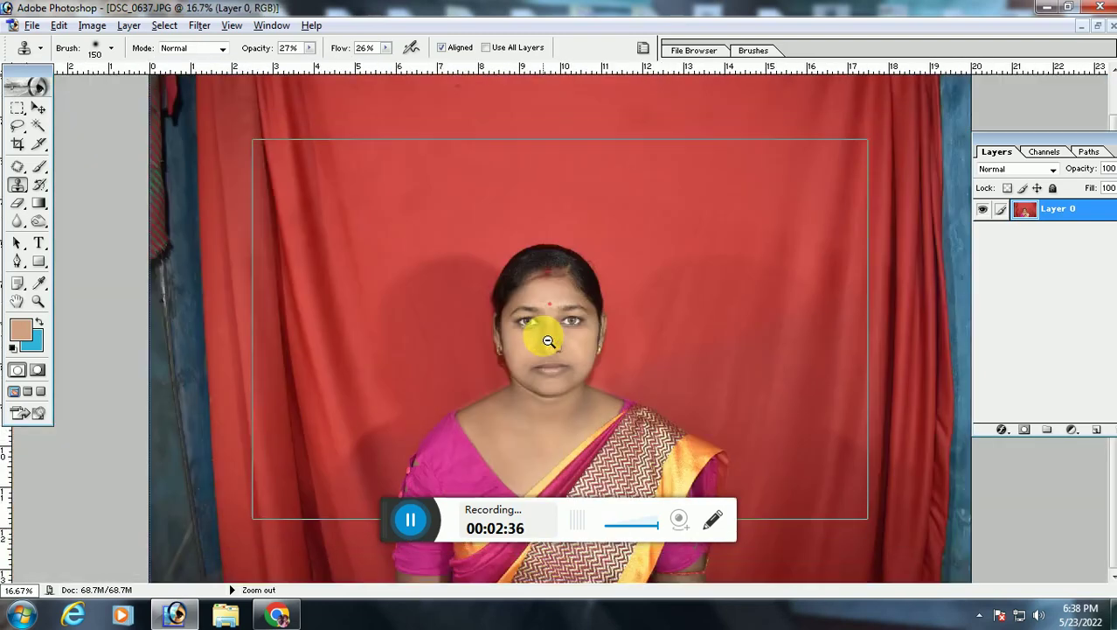
ctrl+click(530, 349)
ctrl+click(551, 359)
ctrl+click(574, 374)
ctrl+click(564, 389)
scroll(557, 405, down, 5)
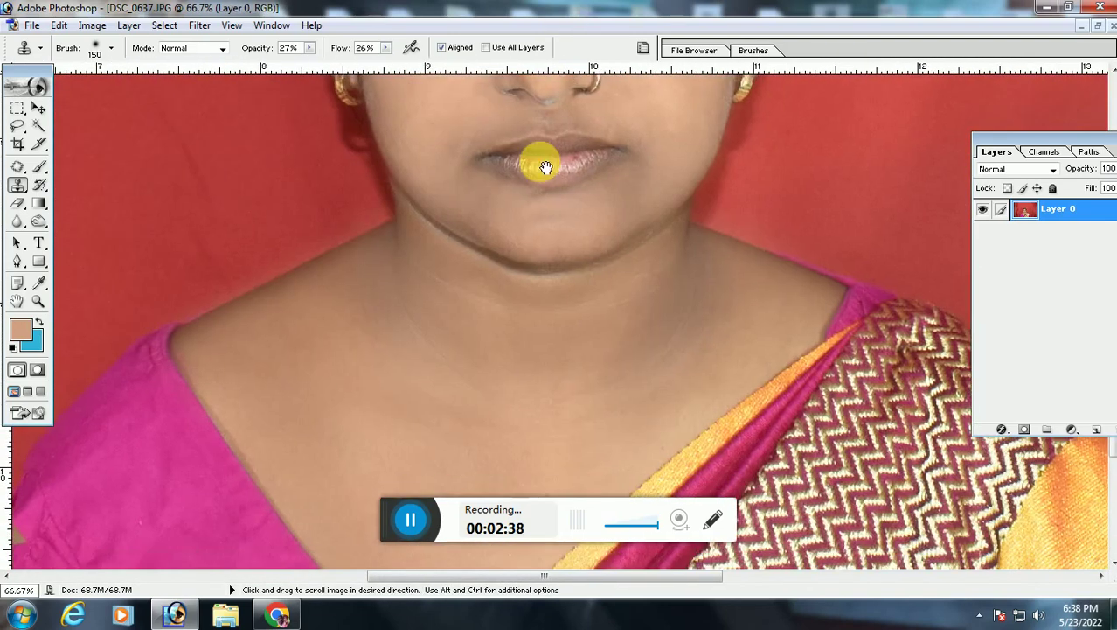
ctrl+click(591, 275)
ctrl+click(577, 245)
ctrl+click(575, 236)
drag(574, 237, 606, 386)
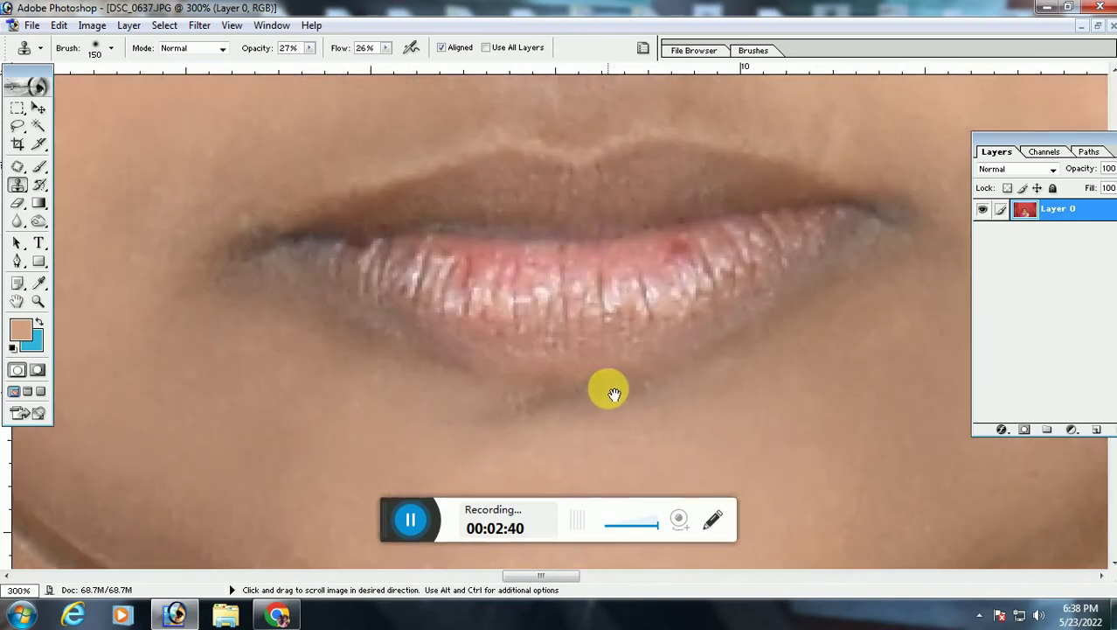
Clone smooth lip texture over the cracked lower lip with a size-30 brush
key(bracketleft)
key(bracketleft)
key(bracketleft)
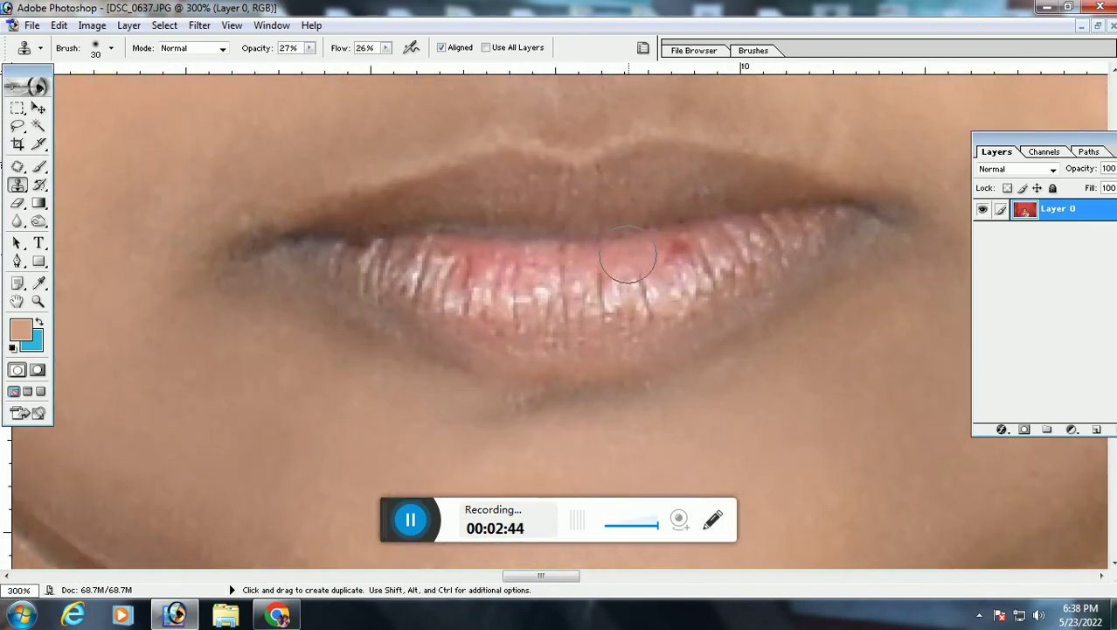
drag(629, 255, 569, 303)
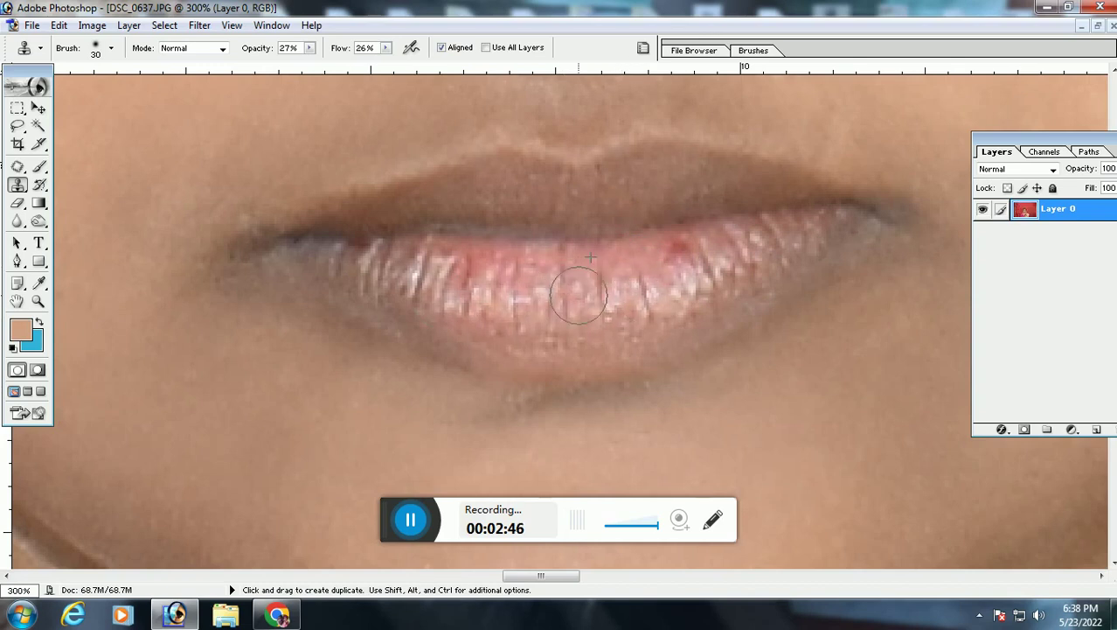
drag(631, 274, 675, 287)
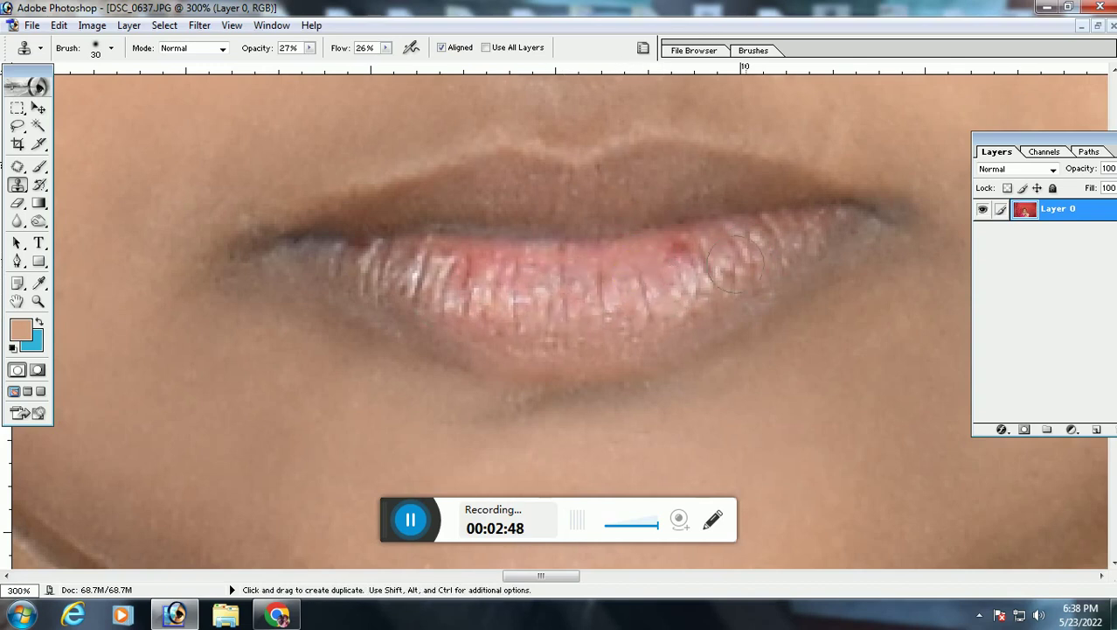
click(611, 265)
alt+click(601, 264)
click(618, 275)
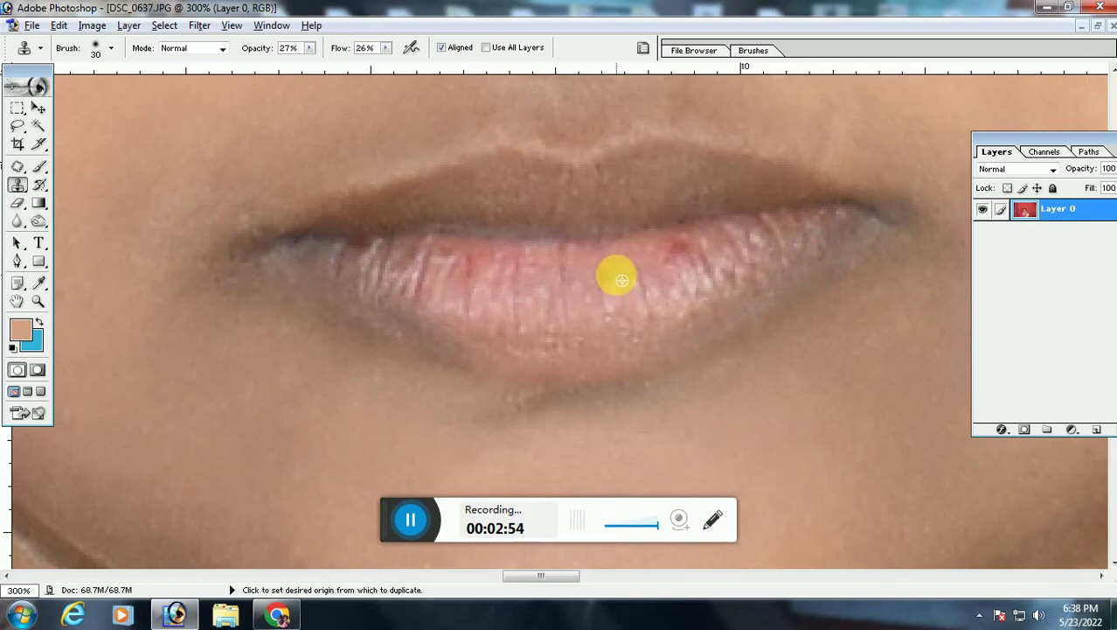
ctrl+alt+click(724, 257)
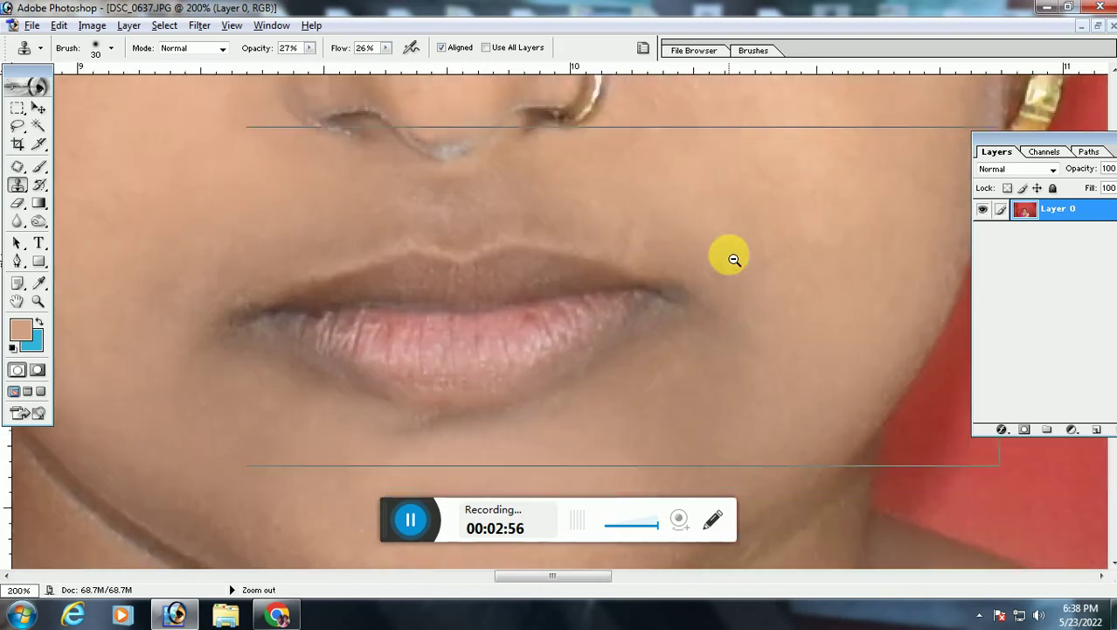
Zoom out to the whole photo and set the crop width to 26 mm with height cleared
ctrl+alt+click(733, 257)
ctrl+alt+click(319, 349)
ctrl+alt+click(507, 382)
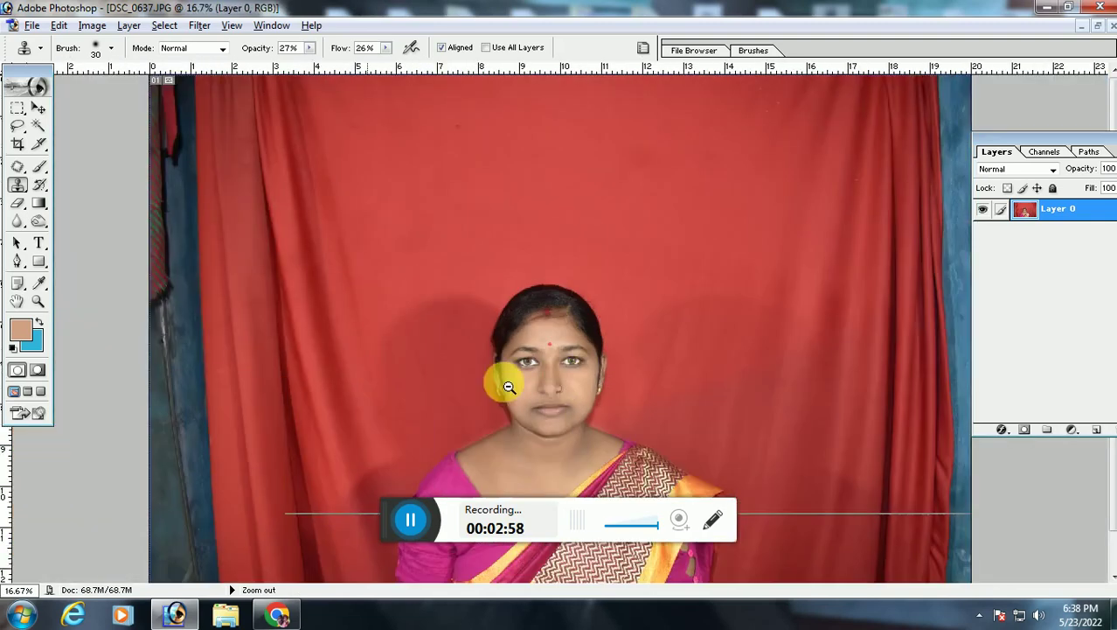
ctrl+alt+click(525, 349)
ctrl+alt+click(537, 326)
key(c)
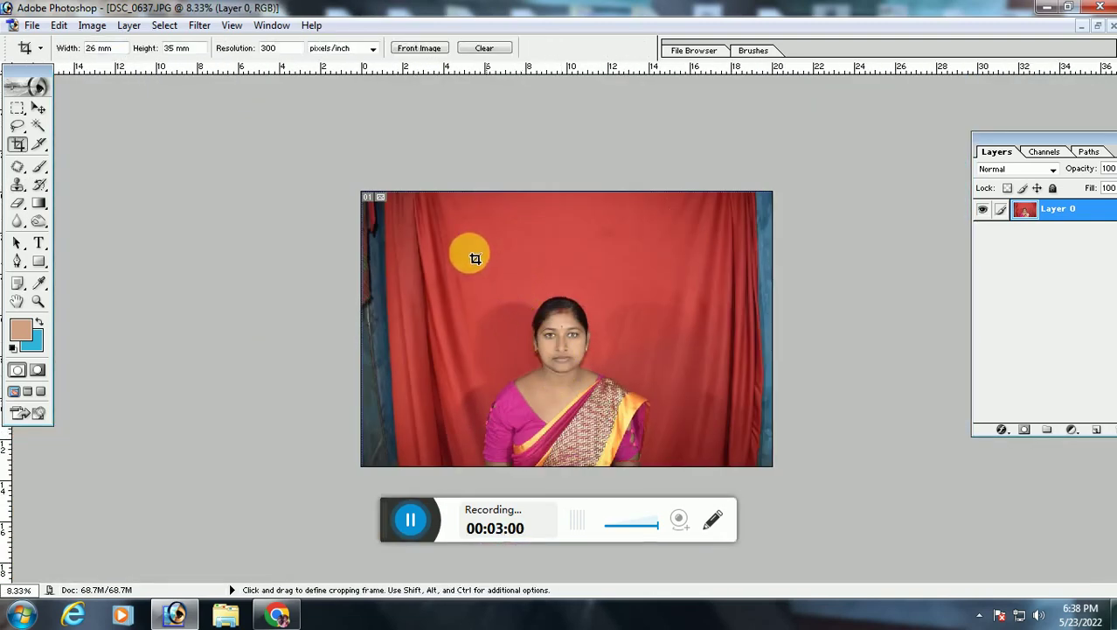
ctrl+click(554, 282)
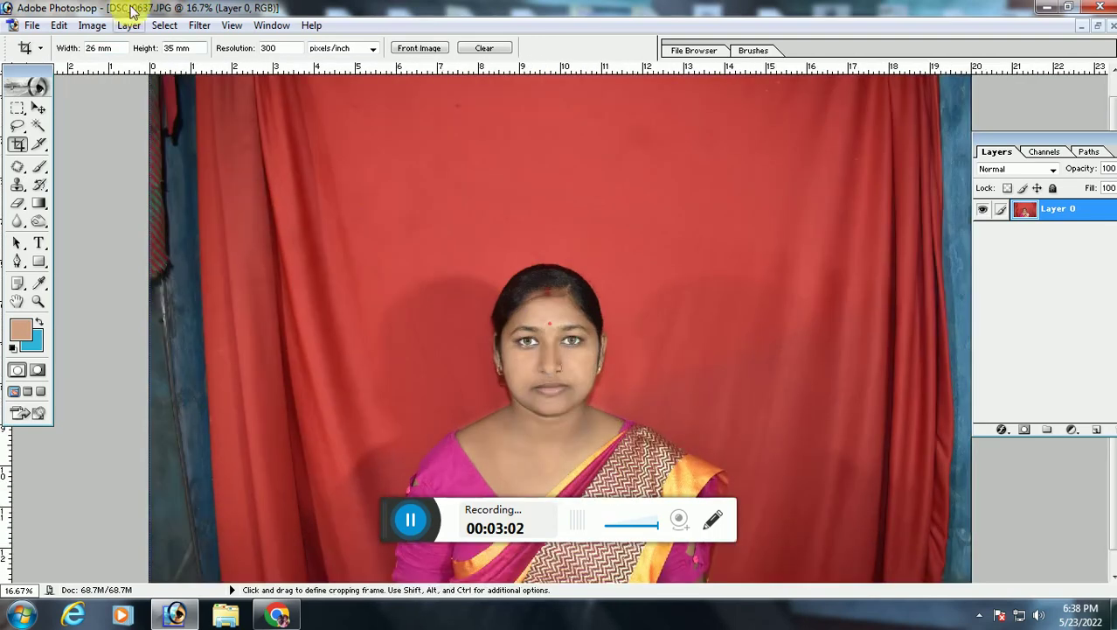
click(98, 48)
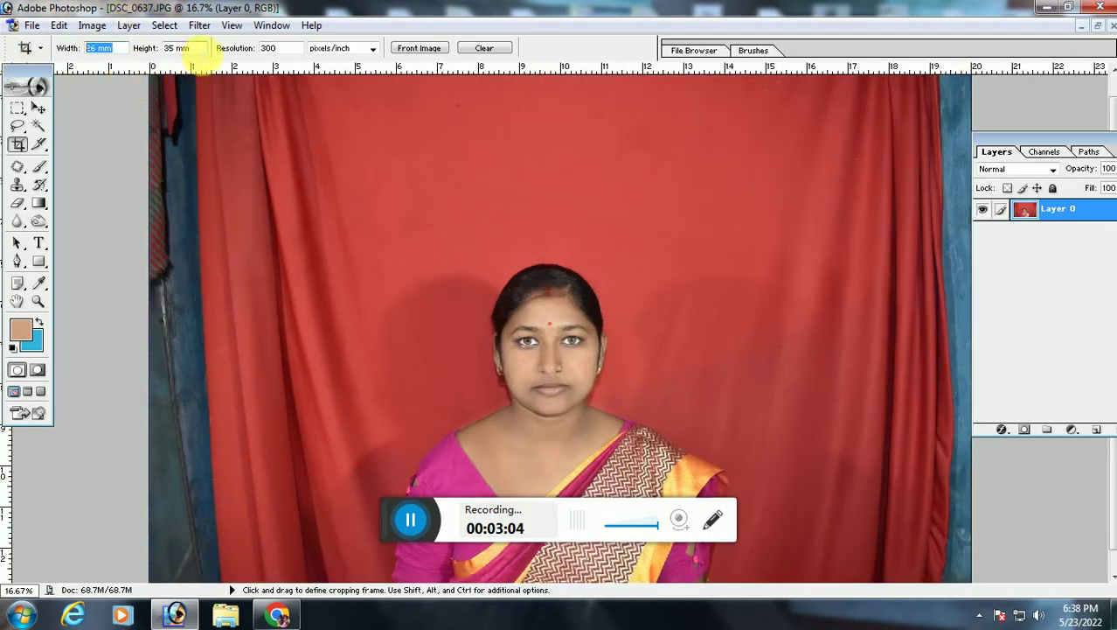
double_click(194, 50)
key(BackSpace)
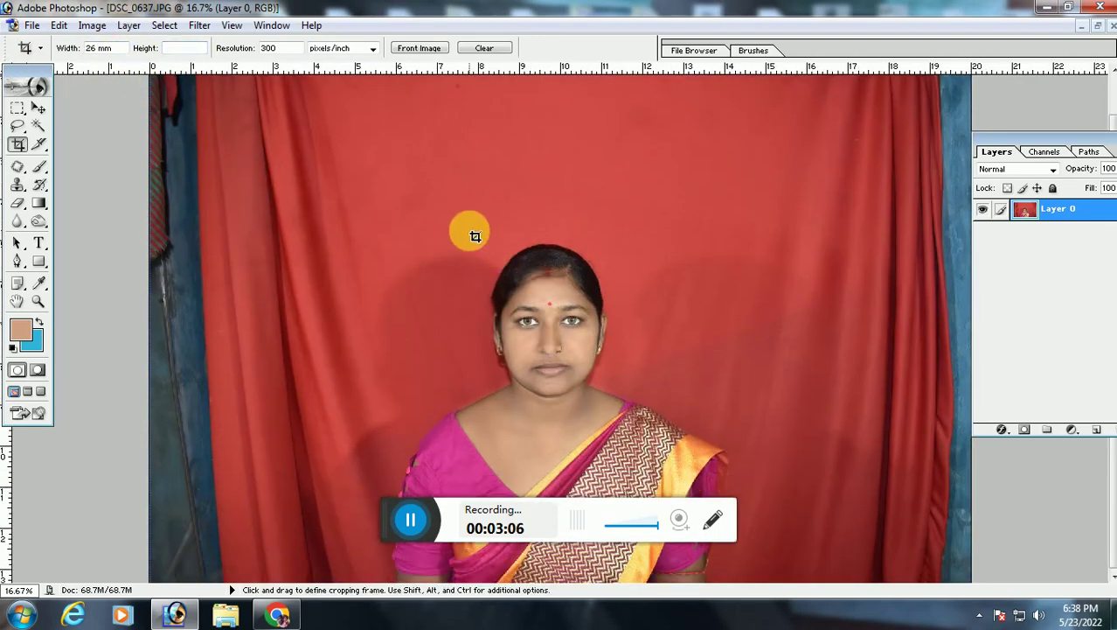
Draw and adjust the crop box around the head and shoulders, then apply the crop
drag(472, 231, 675, 483)
drag(618, 430, 593, 426)
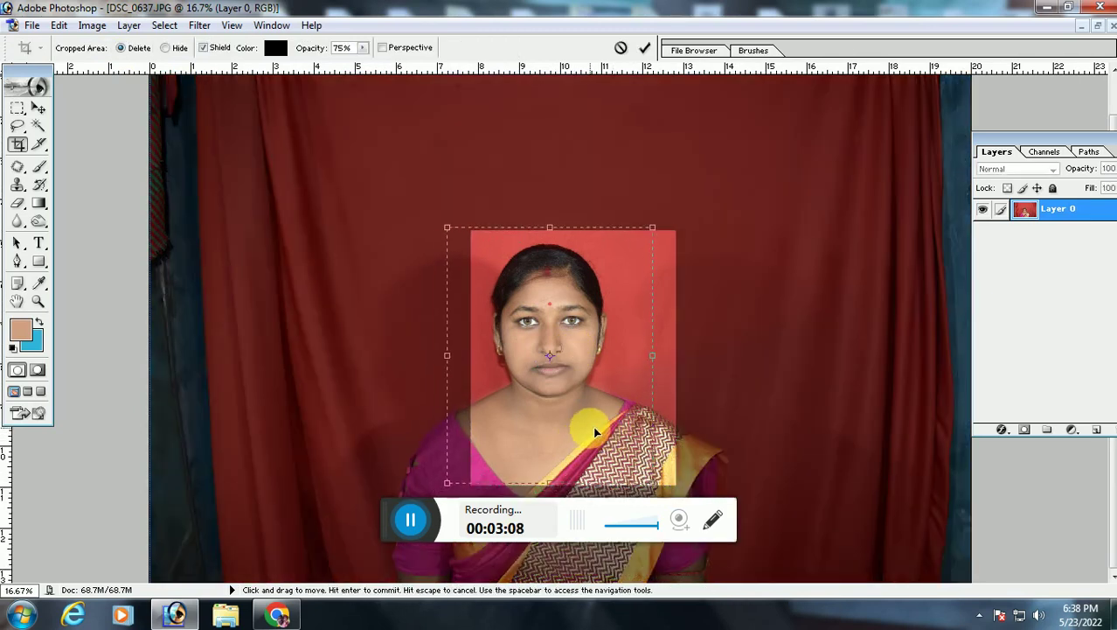
key(ctrl+minus)
drag(638, 460, 652, 483)
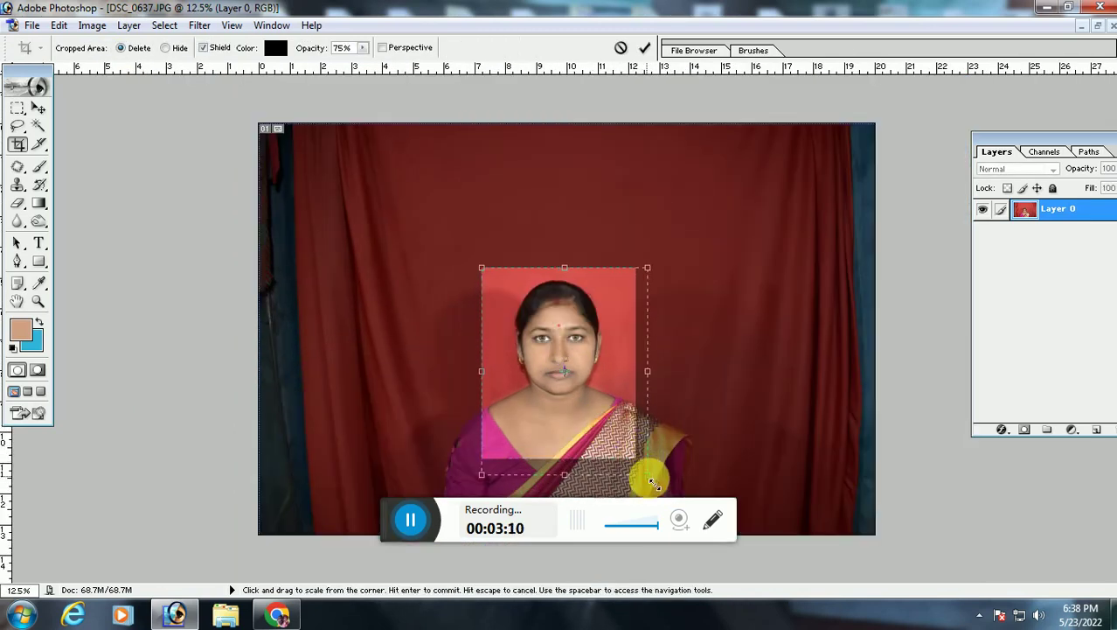
drag(617, 436, 620, 445)
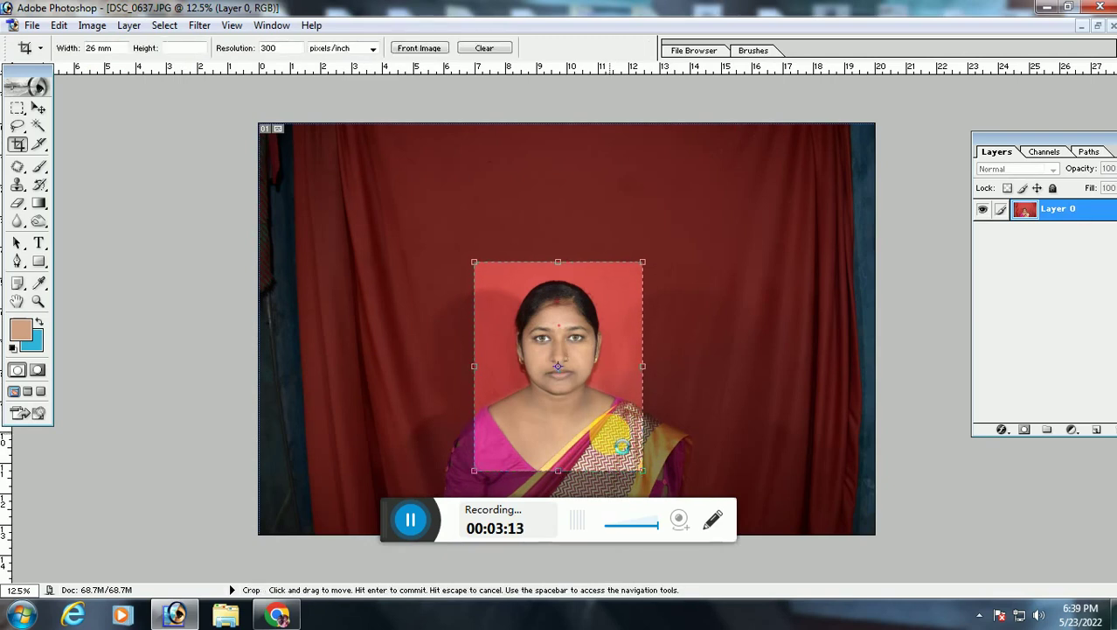
key(Return)
key(ctrl+plus)
key(ctrl+plus)
key(ctrl+plus)
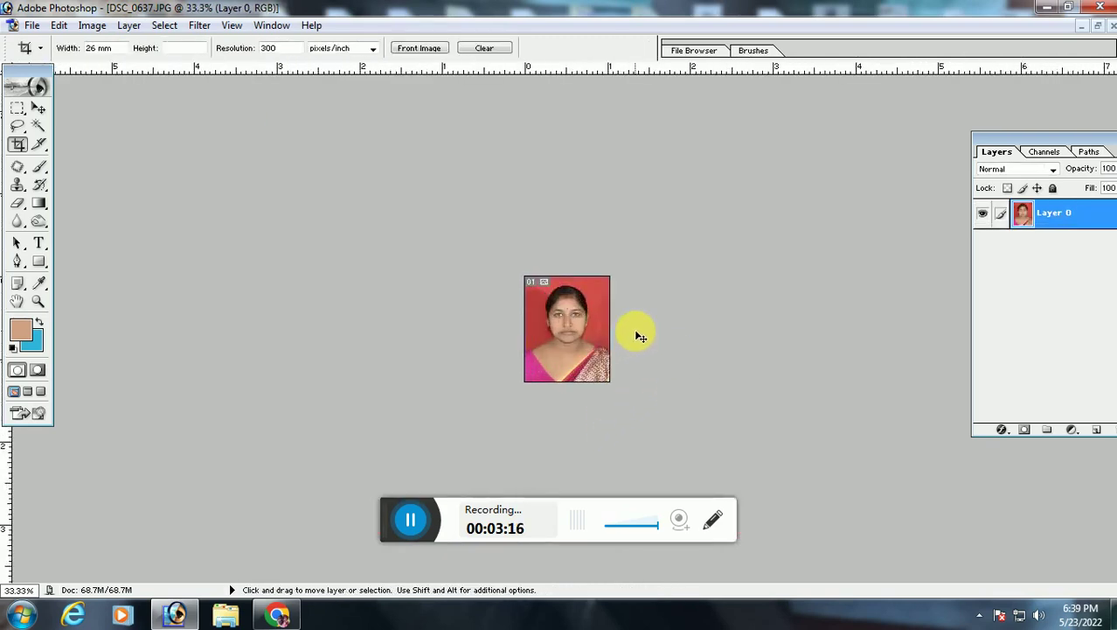
key(ctrl+plus)
key(ctrl+plus)
Magic Wand-select the red backdrop and sample its red for a 71%-opacity brush
key(ctrl+minus)
click(39, 126)
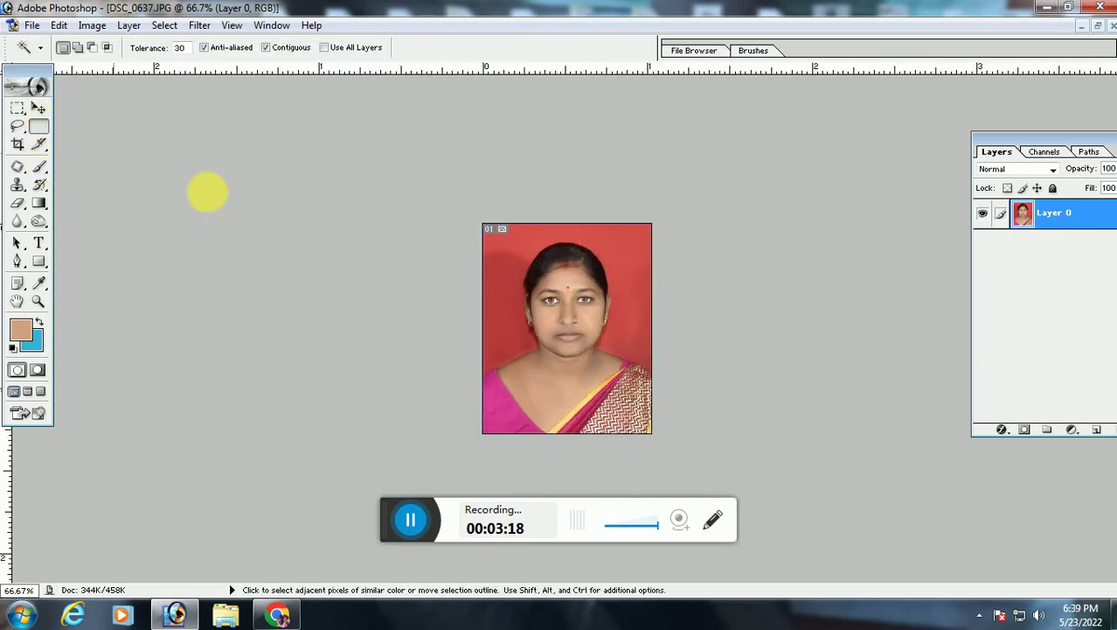
click(516, 333)
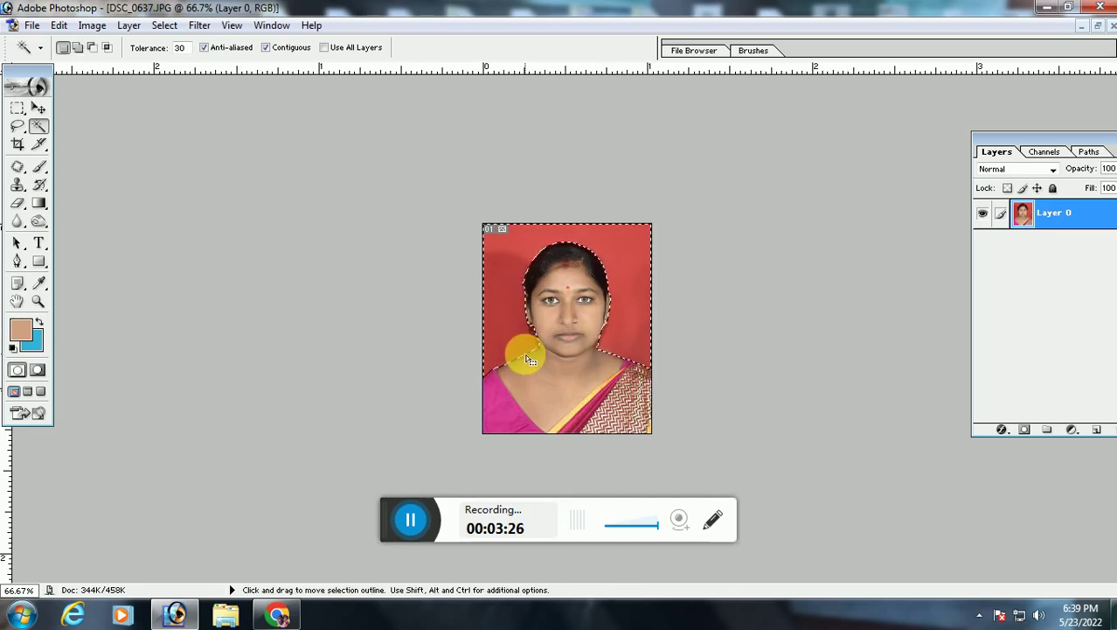
key(b)
alt+click(607, 248)
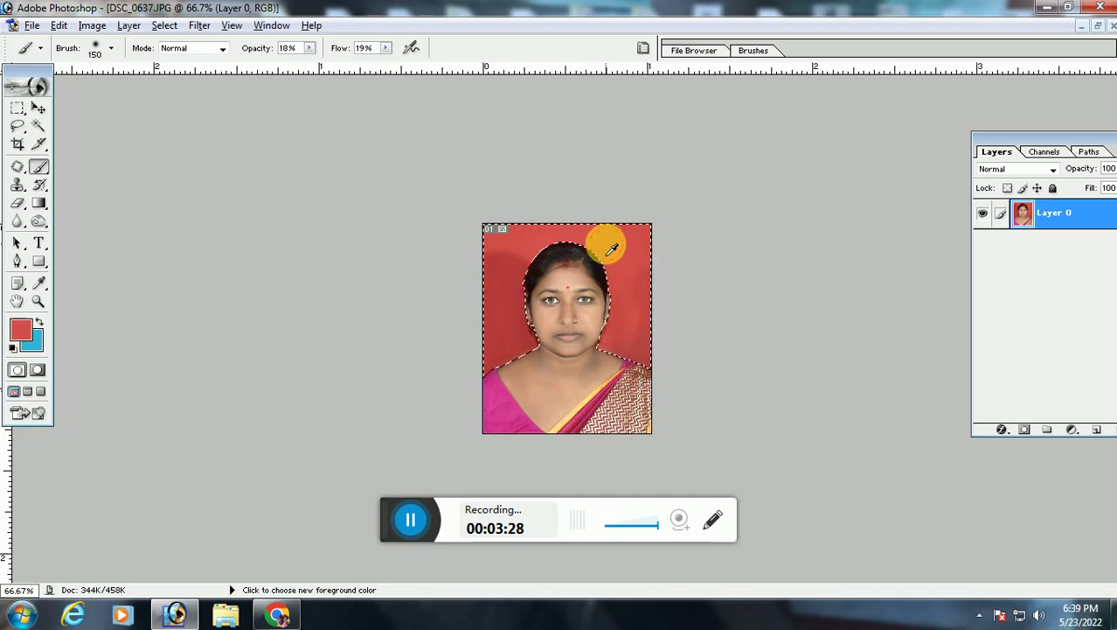
drag(309, 48, 461, 76)
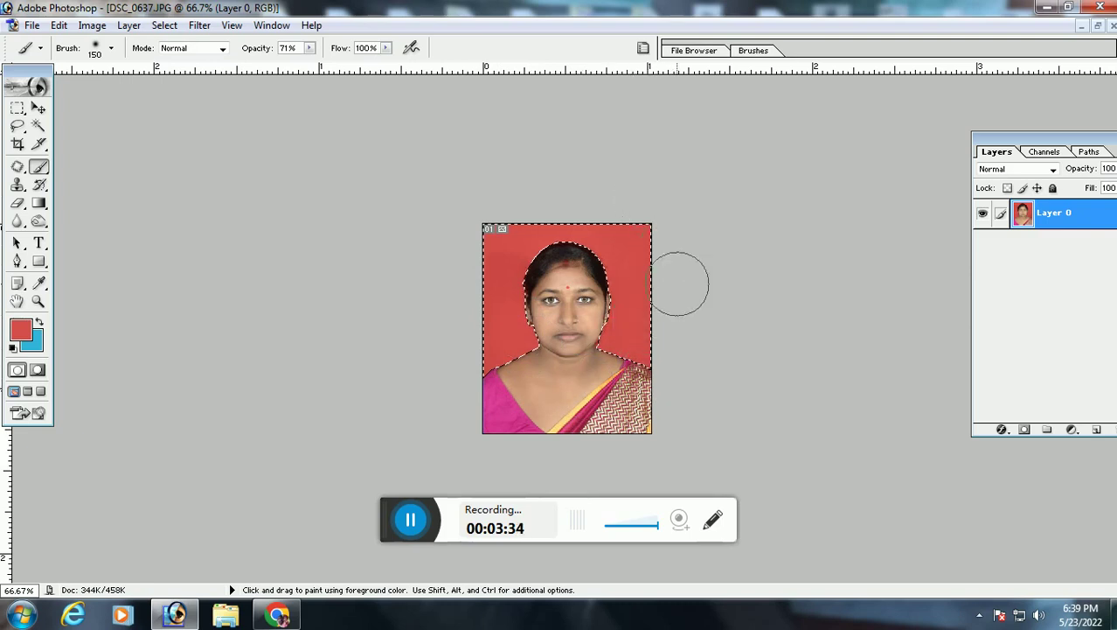
Deselect, save the portrait as a.psd in 23-05-22, and bring the print sheet forward
key(ctrl+d)
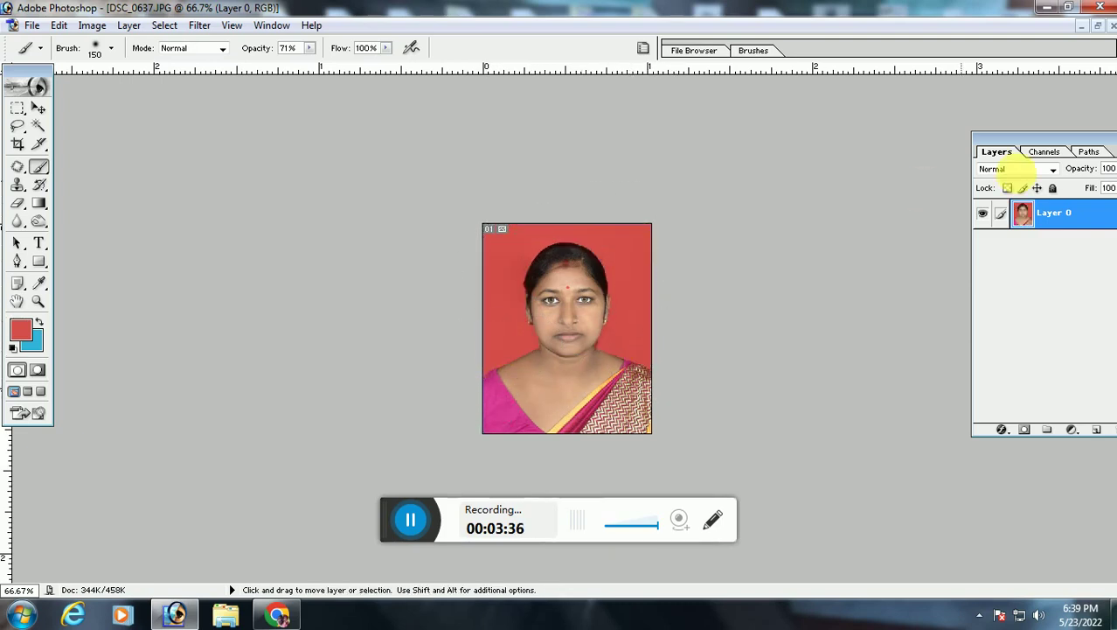
click(32, 25)
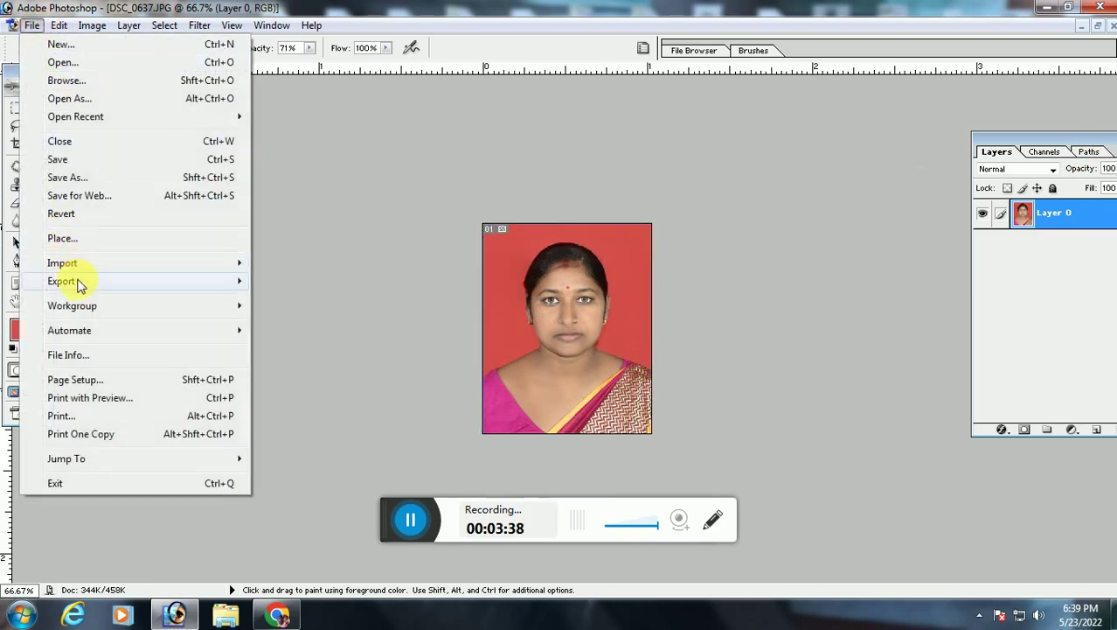
click(68, 178)
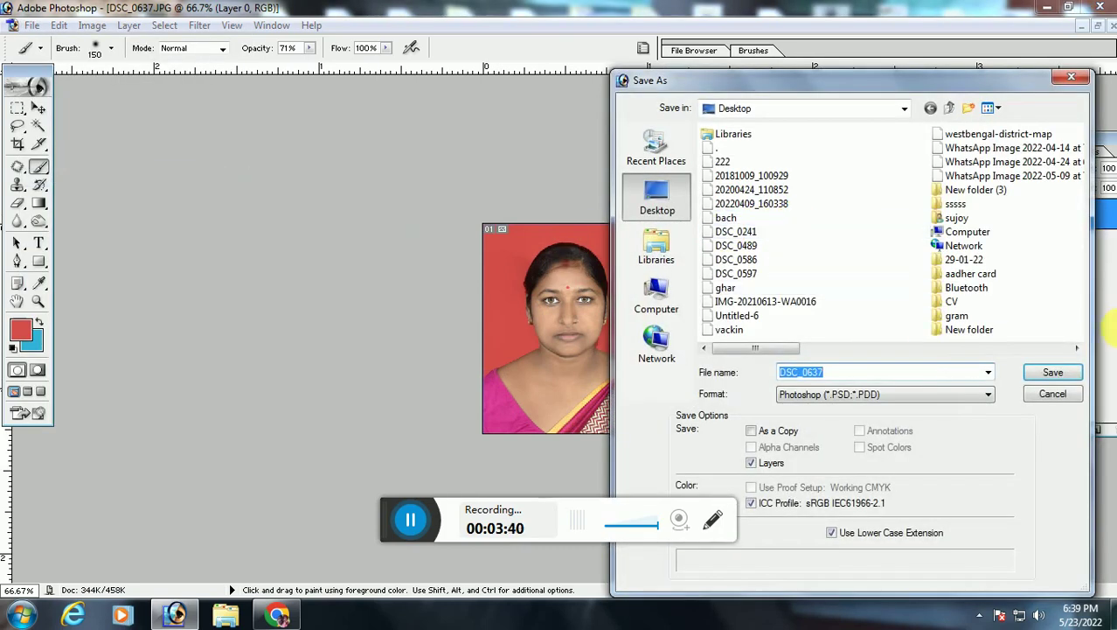
click(1076, 348)
double_click(742, 273)
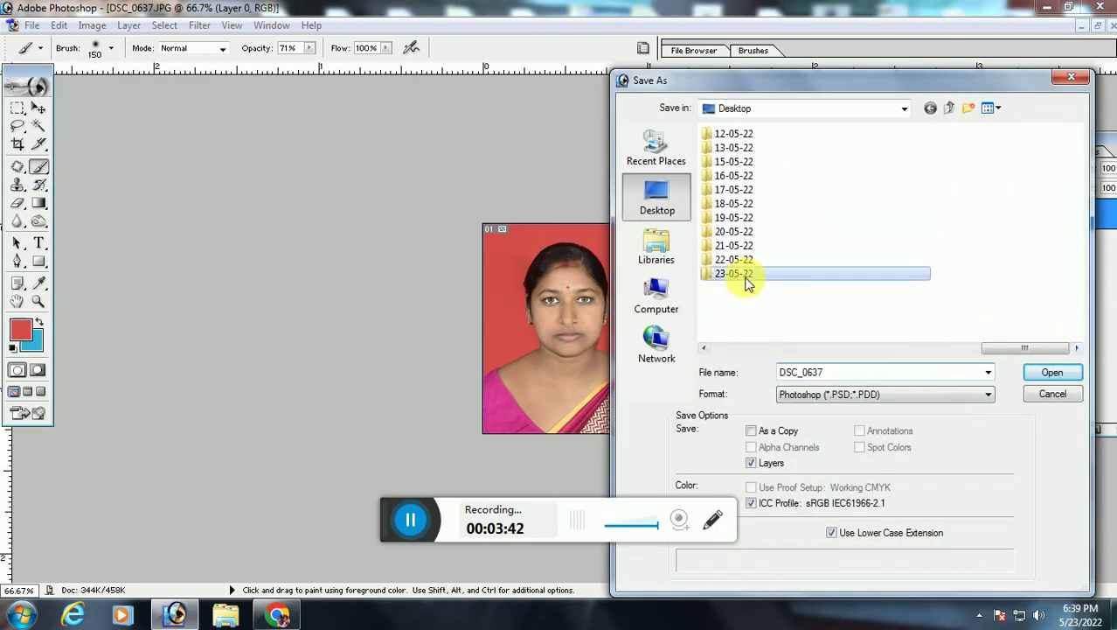
double_click(846, 372)
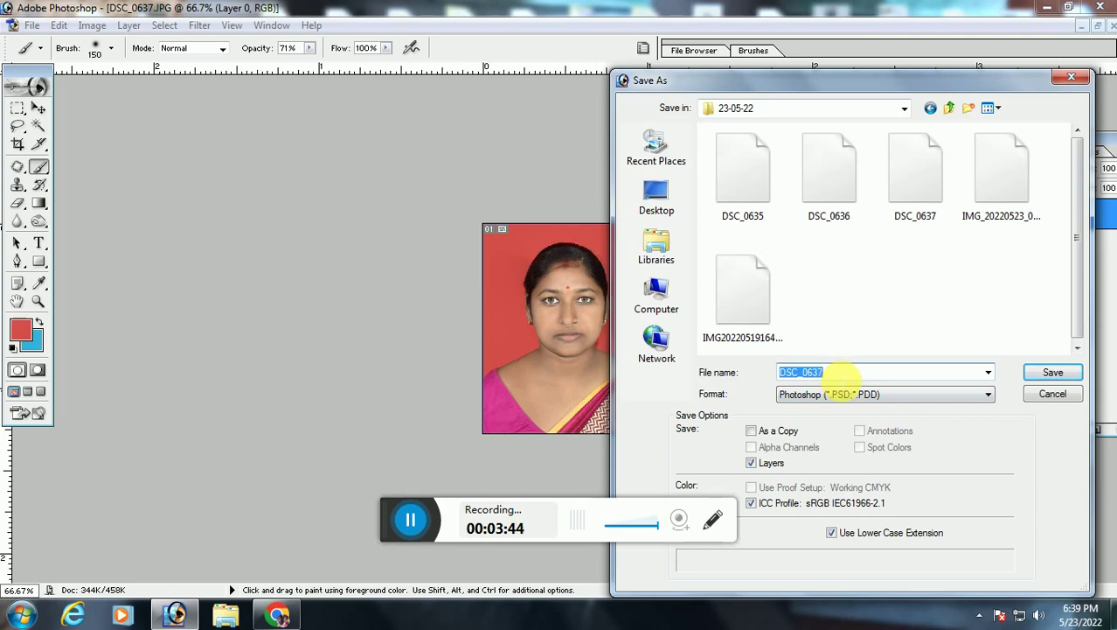
text(a)
click(1040, 373)
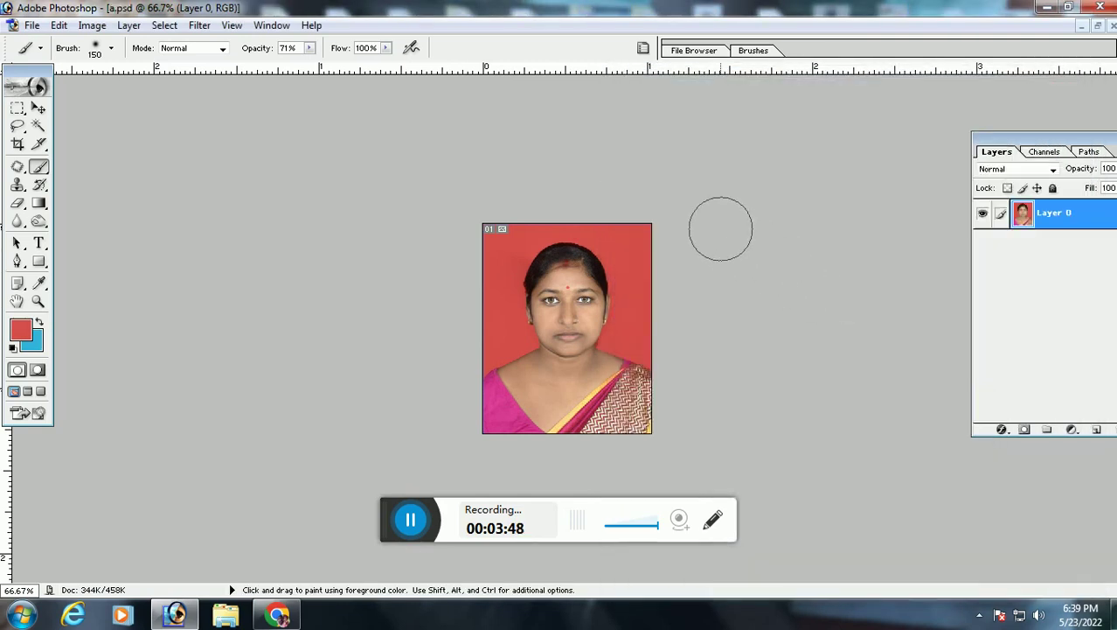
key(ctrl+Tab)
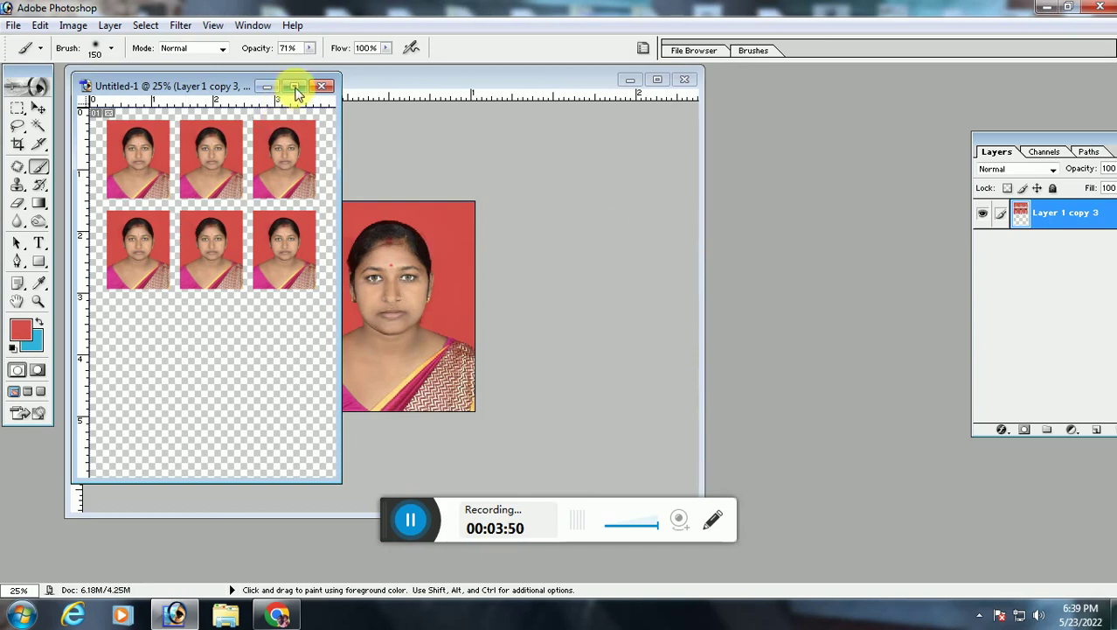
Maximize the Untitled-1 sheet and apply Levels with white input set to 244
click(294, 86)
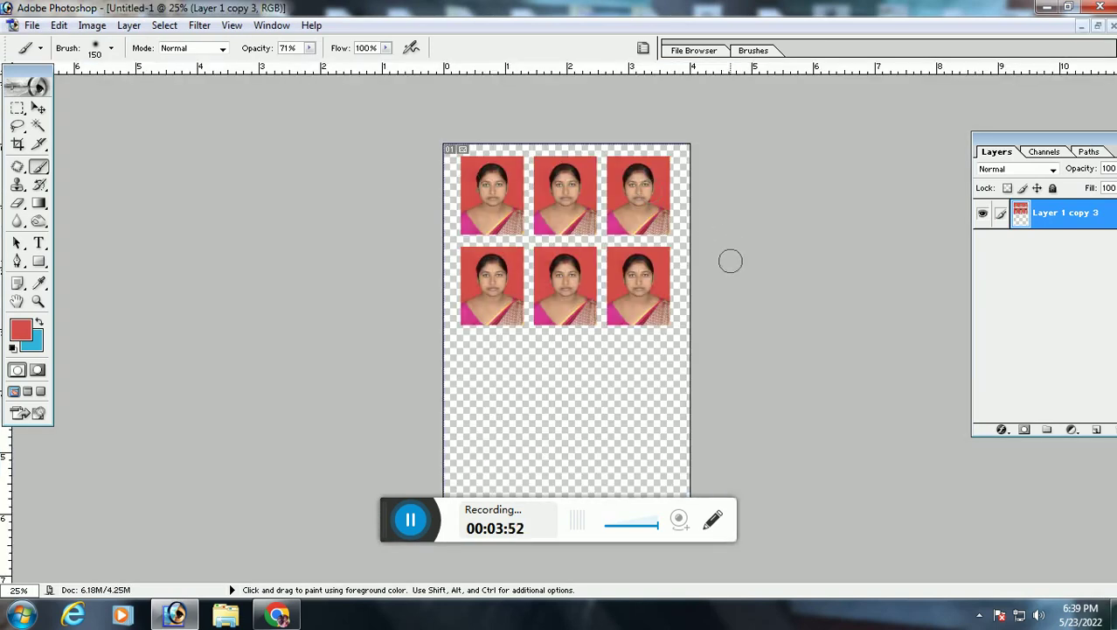
key(ctrl+plus)
key(ctrl+plus)
scroll(714, 323, up, 2)
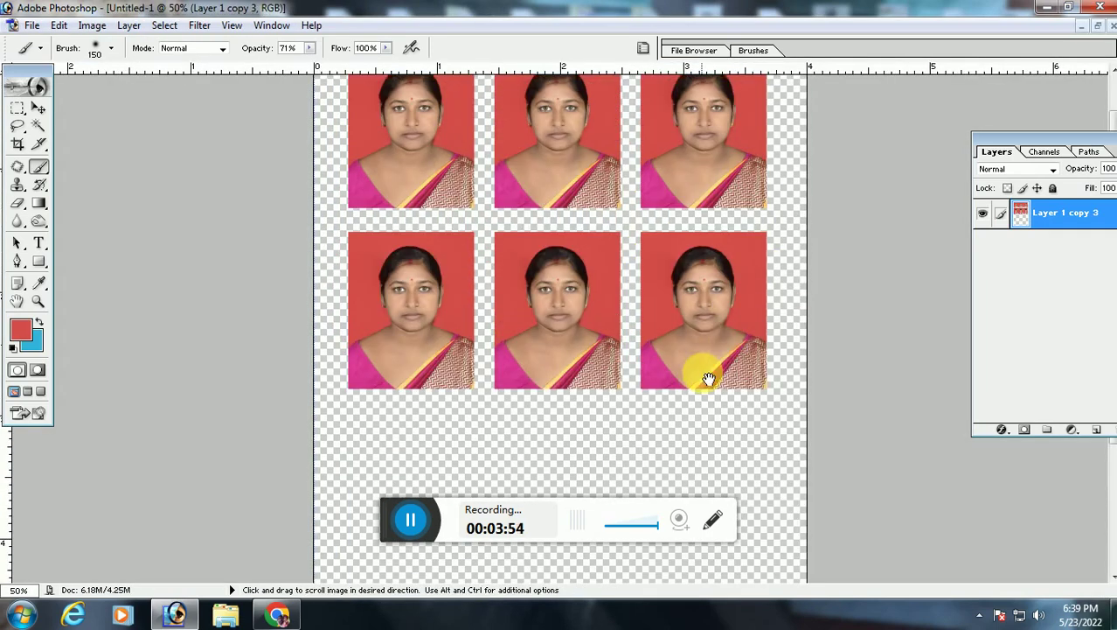
scroll(706, 384, up, 1)
key(ctrl+l)
drag(916, 243, 908, 245)
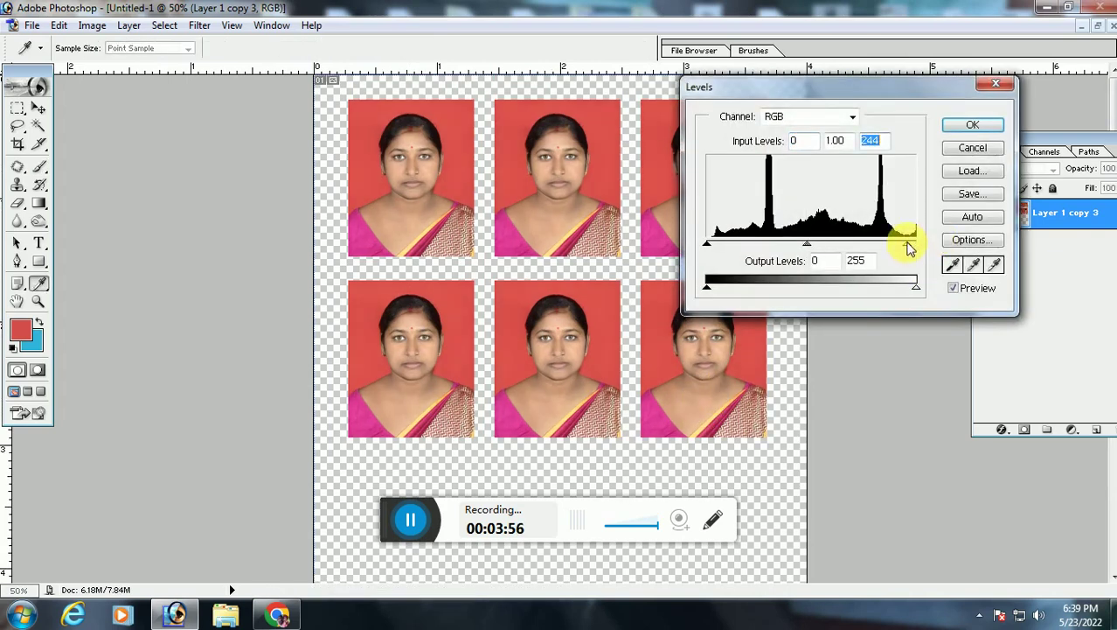
click(970, 124)
key(b)
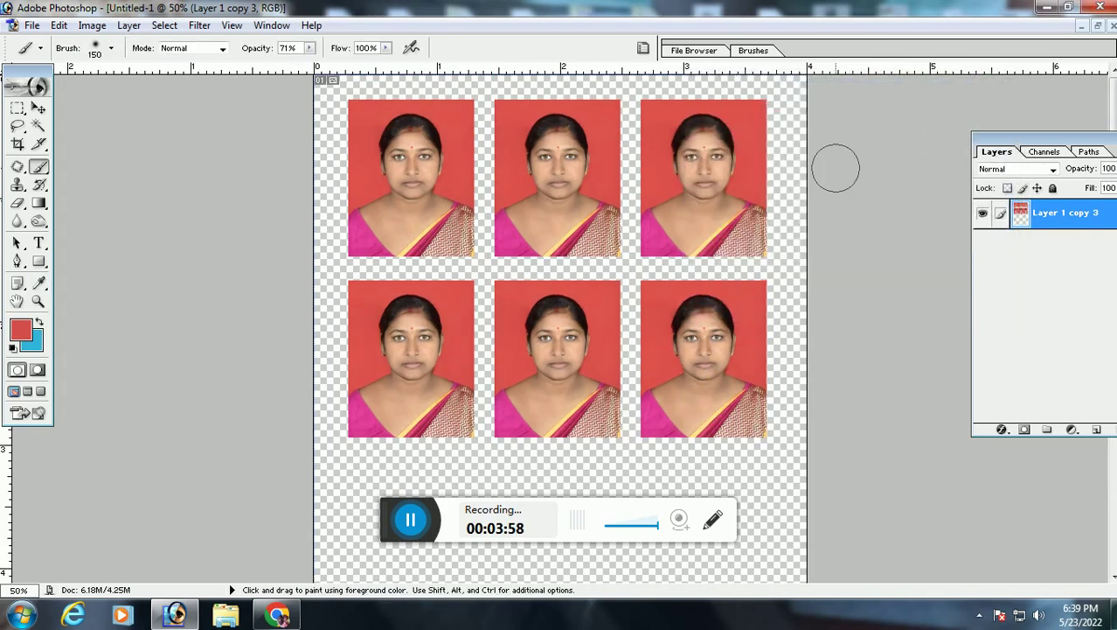